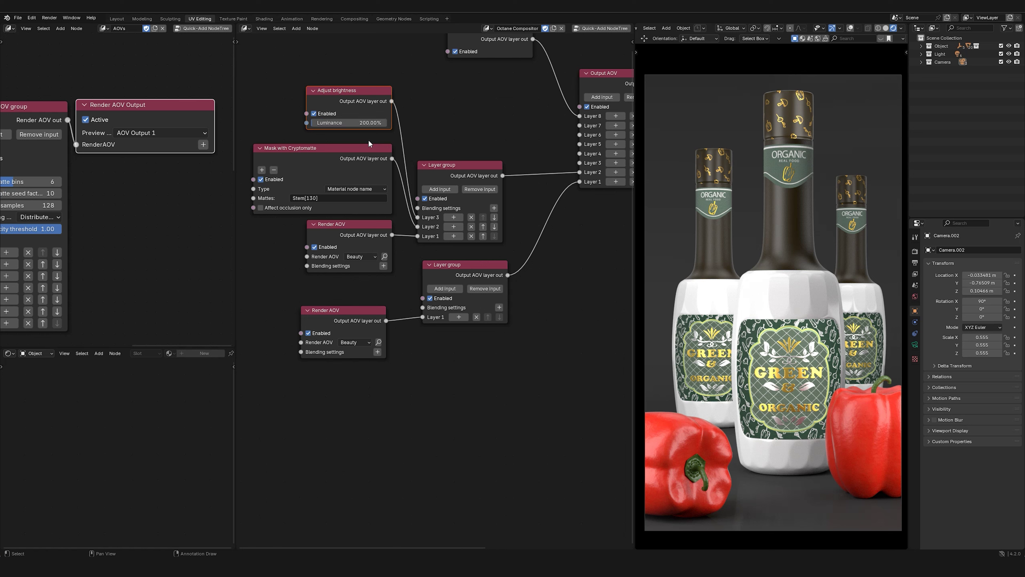
# Step: Set the luminance of the Adjust brightness node to 250%
pyautogui.click(440, 118)
pyautogui.click(886, 29)
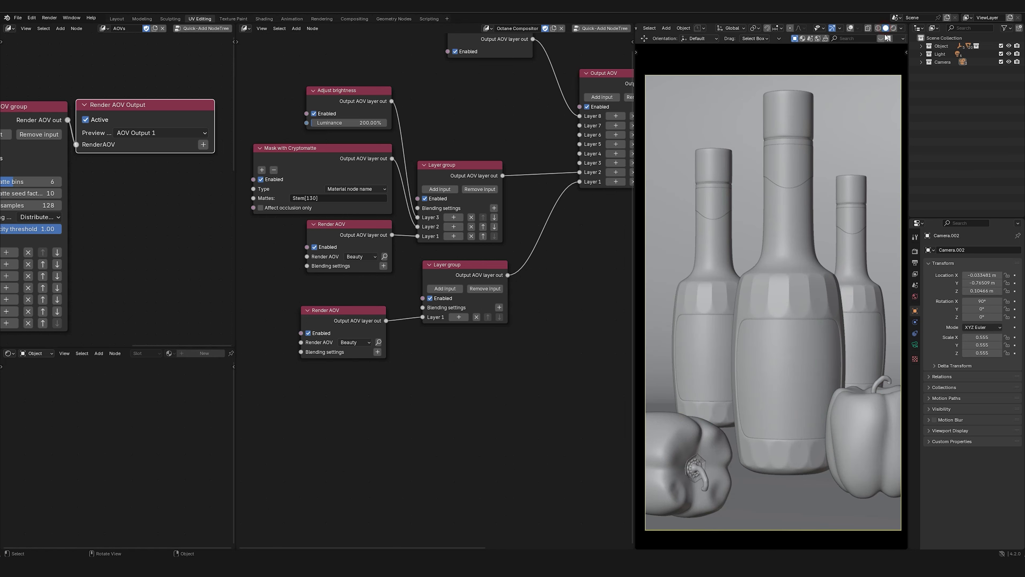
pyautogui.doubleClick(358, 122)
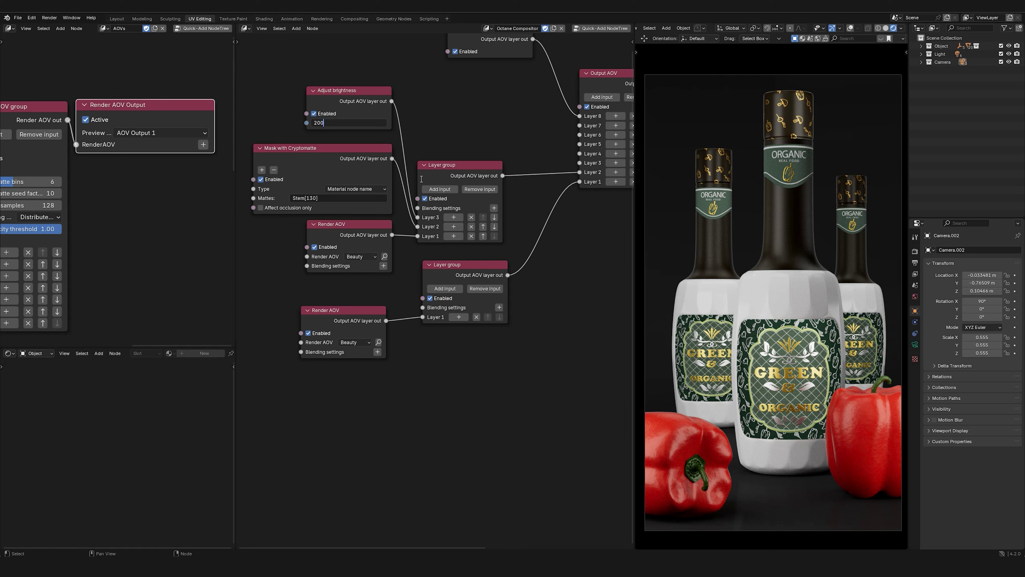
pyautogui.press('Return')
pyautogui.doubleClick(334, 124)
pyautogui.write('250')
pyautogui.press('Return')
# Step: Move the two layer groups and their input nodes down to free space above them in the compositor tree
pyautogui.scroll(-3, 455, 262)
pyautogui.moveTo(471, 329); pyautogui.dragTo(483, 413, button='middle')
pyautogui.moveTo(504, 447); pyautogui.dragTo(357, 221)
pyautogui.press('g')
pyautogui.click(339, 298)
# Step: Duplicate the stem-mask branch with its brightness, Cryptomatte, Render AOV and layer group nodes above the original, and move the SDR conversion node aside
pyautogui.moveTo(327, 286); pyautogui.dragTo(484, 451)
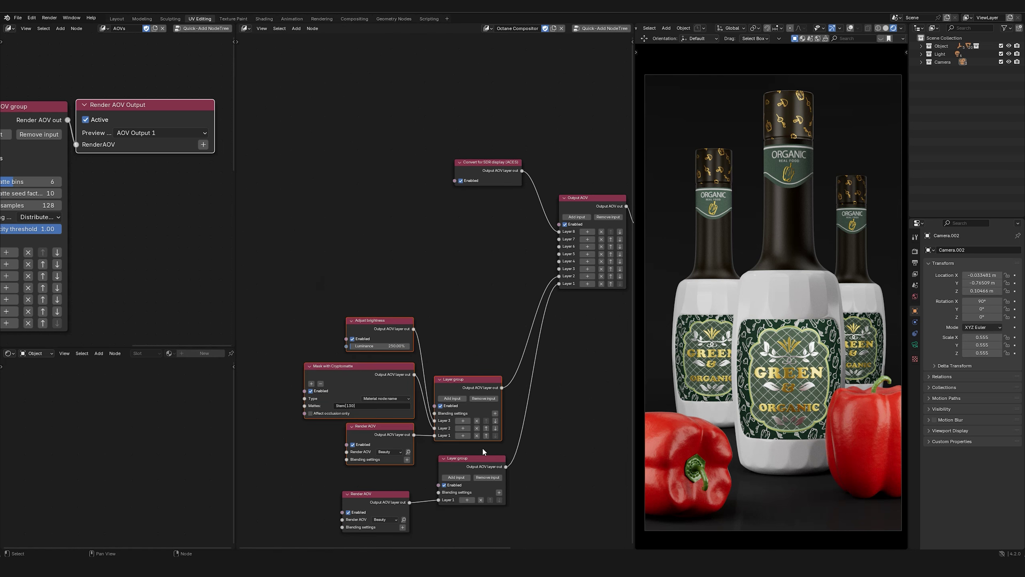
pyautogui.hotkey('shift', 'd')
pyautogui.click(475, 291)
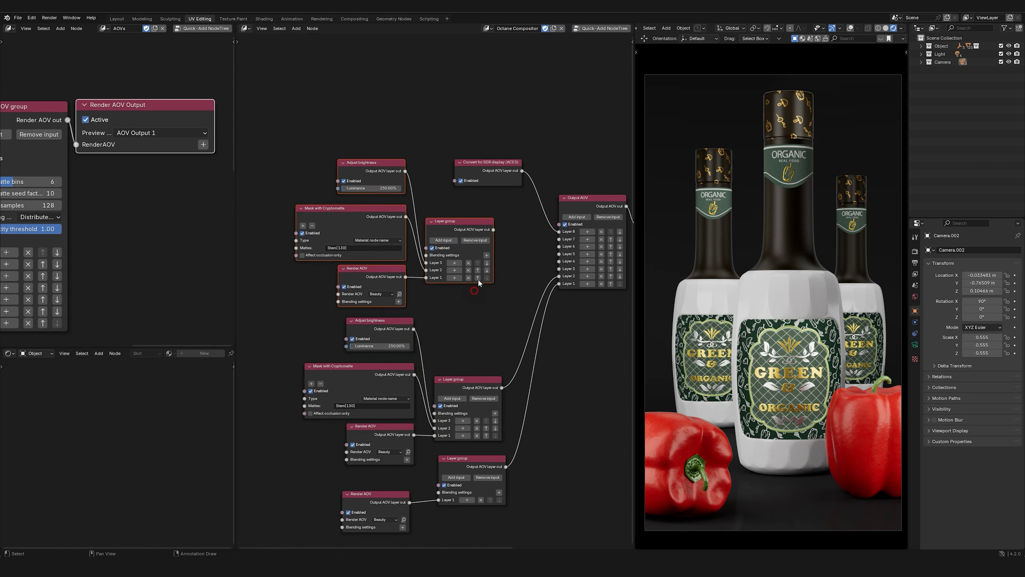
pyautogui.moveTo(486, 165); pyautogui.dragTo(562, 122)
pyautogui.scroll(2, 376, 234)
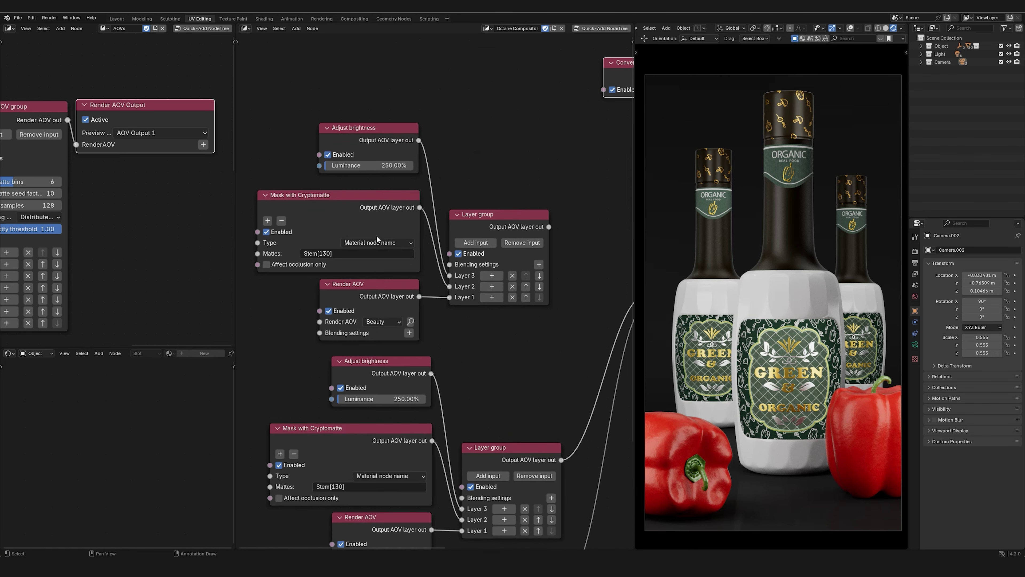
# Step: Switch the copied Cryptomatte mask to Object node name and replace its matte with the left pepper sampled from the render
pyautogui.click(381, 243)
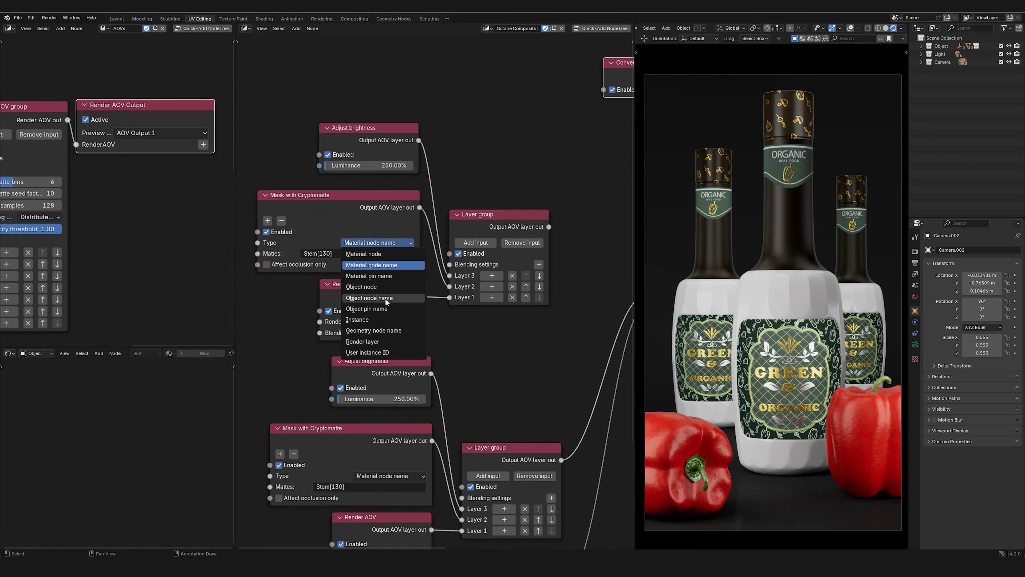
pyautogui.click(373, 297)
pyautogui.click(354, 253)
pyautogui.press('BackSpace')
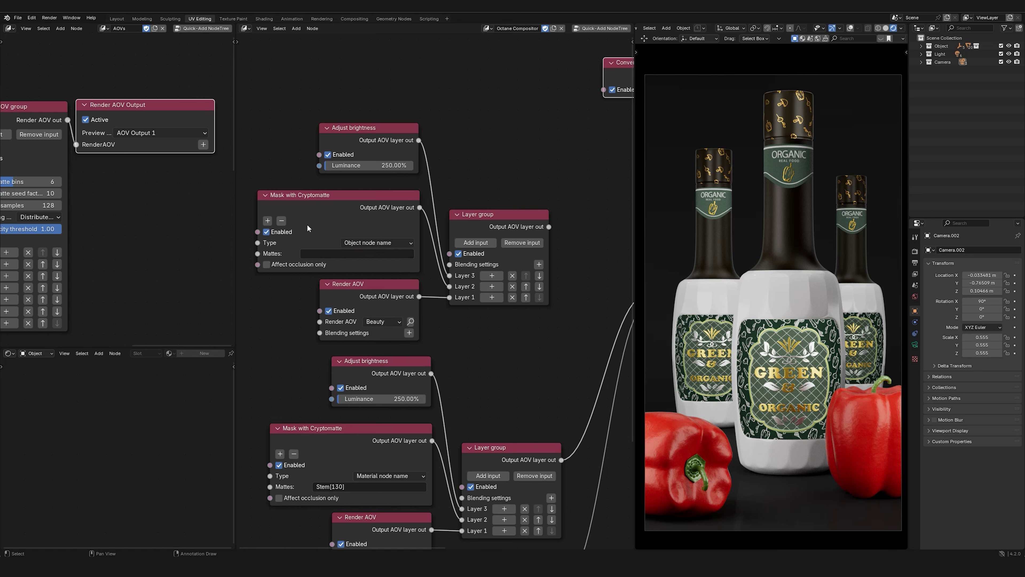
pyautogui.click(681, 428)
# Step: Connect the copied layer group's output to Layer 3 of the Output AOV node
pyautogui.scroll(-3, 412, 250)
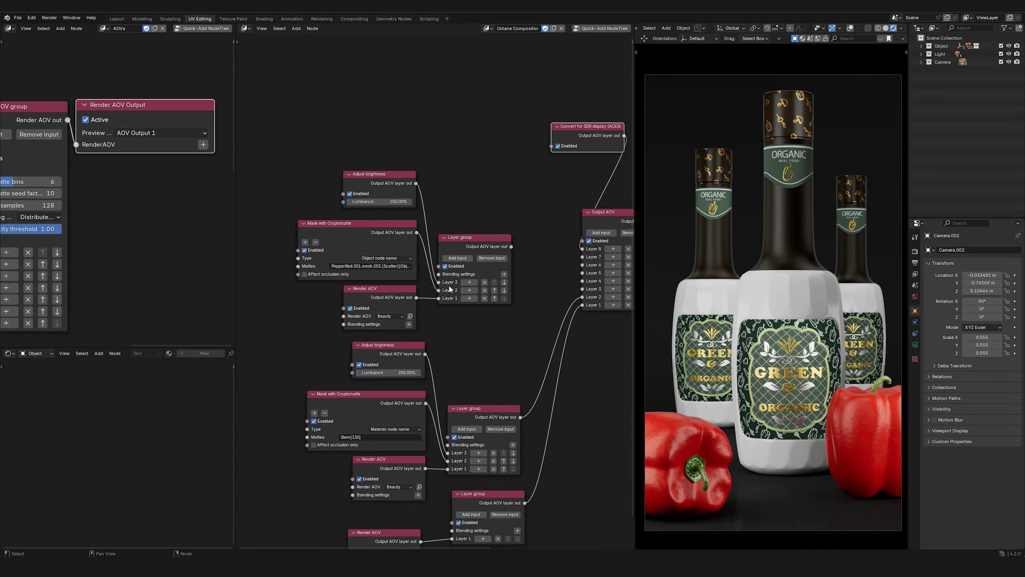
pyautogui.moveTo(451, 219); pyautogui.dragTo(456, 217)
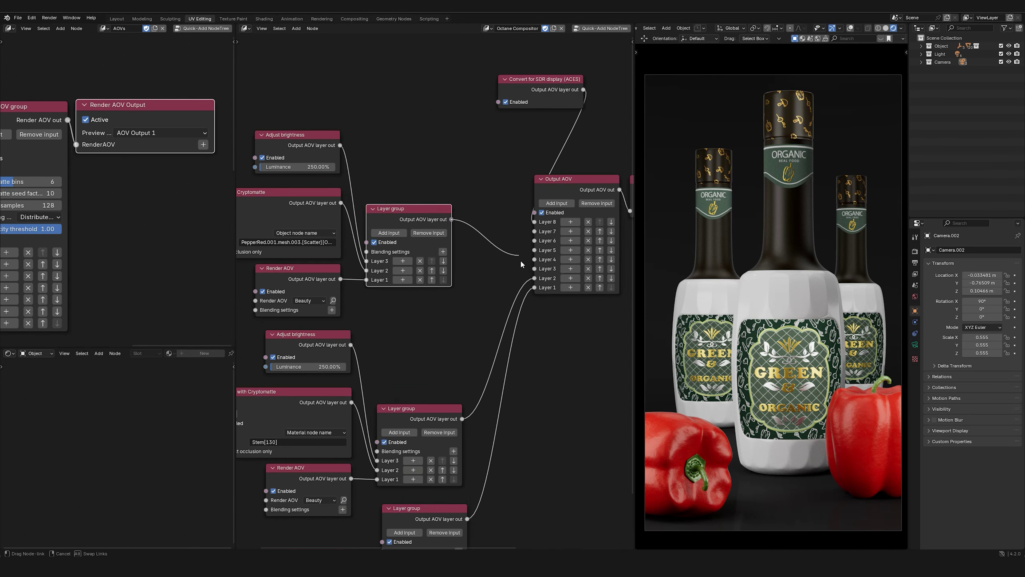
pyautogui.moveTo(531, 268); pyautogui.dragTo(534, 269)
pyautogui.scroll(-1, 510, 293)
pyautogui.keyDown('ctrl'); pyautogui.hscroll(-2, 453, 247); pyautogui.keyUp('ctrl')
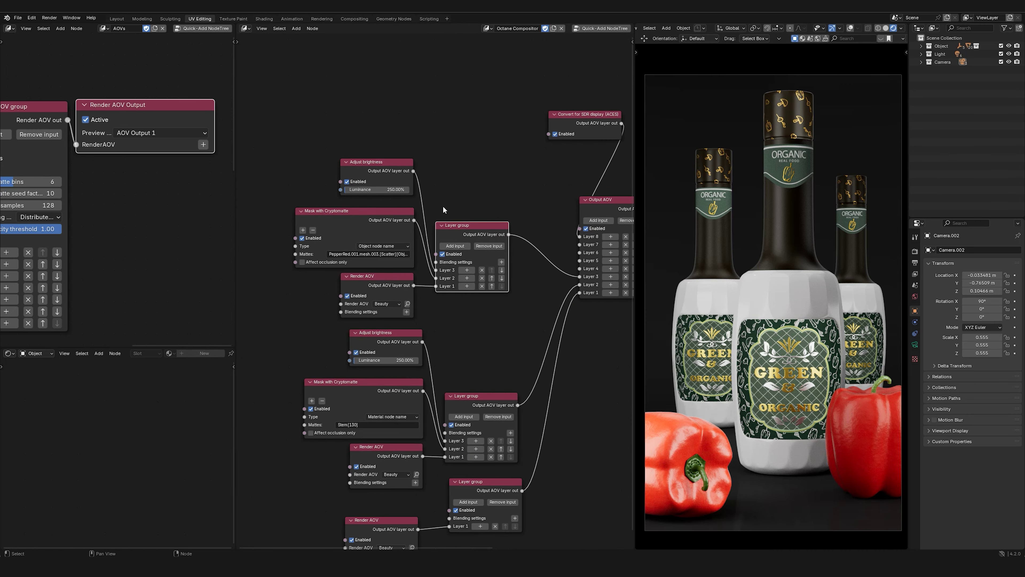
# Step: Replace the copied Adjust brightness node with an Adjust hue node in the group's Layer 3 and set its hue shift to 24
pyautogui.click(402, 165)
pyautogui.press('x')
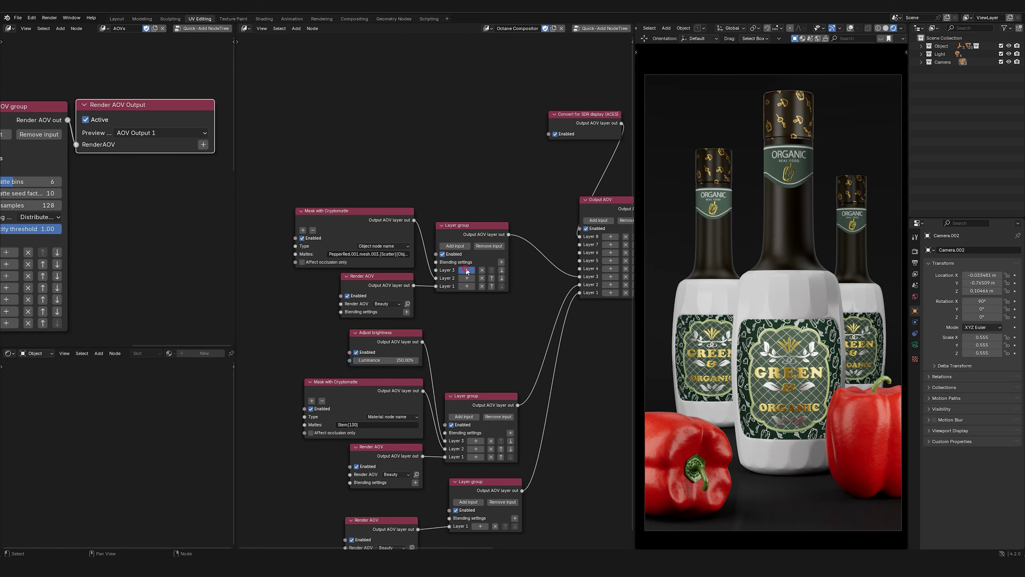
pyautogui.hotkey('shift', 'a')
pyautogui.moveTo(467, 270)
pyautogui.moveTo(515, 288)
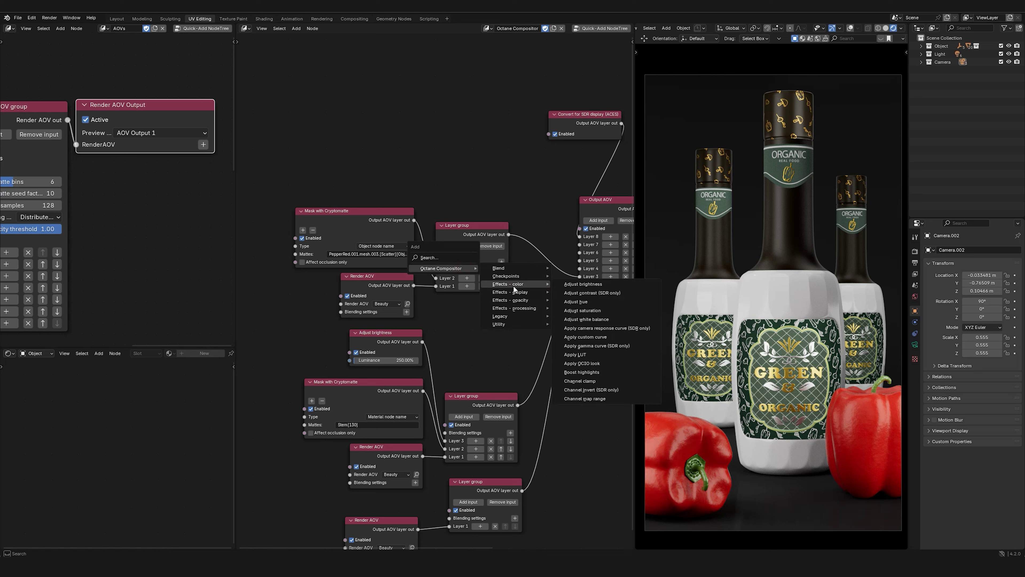
pyautogui.click(586, 302)
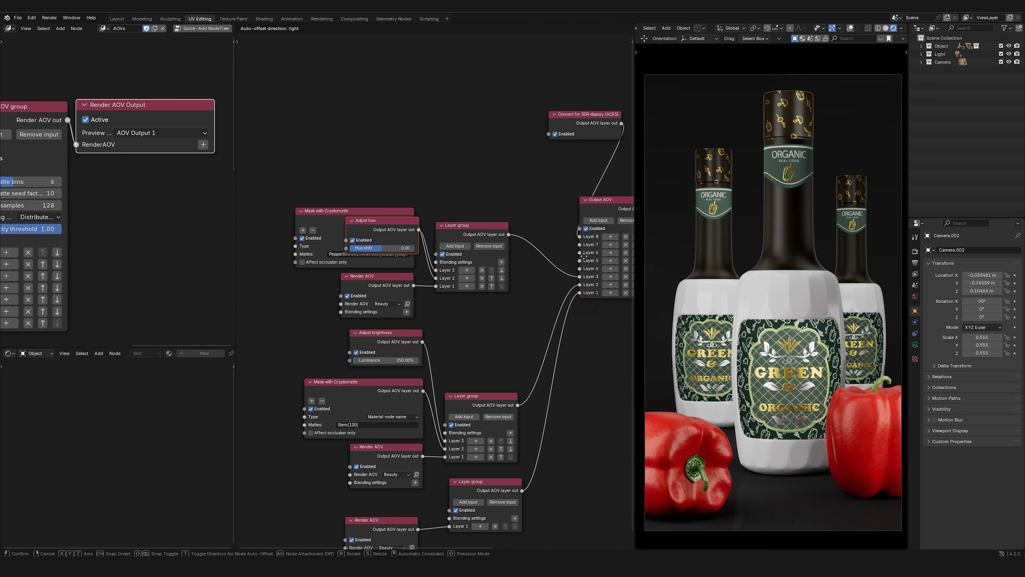
pyautogui.click(580, 209)
pyautogui.moveTo(378, 188); pyautogui.dragTo(383, 188)
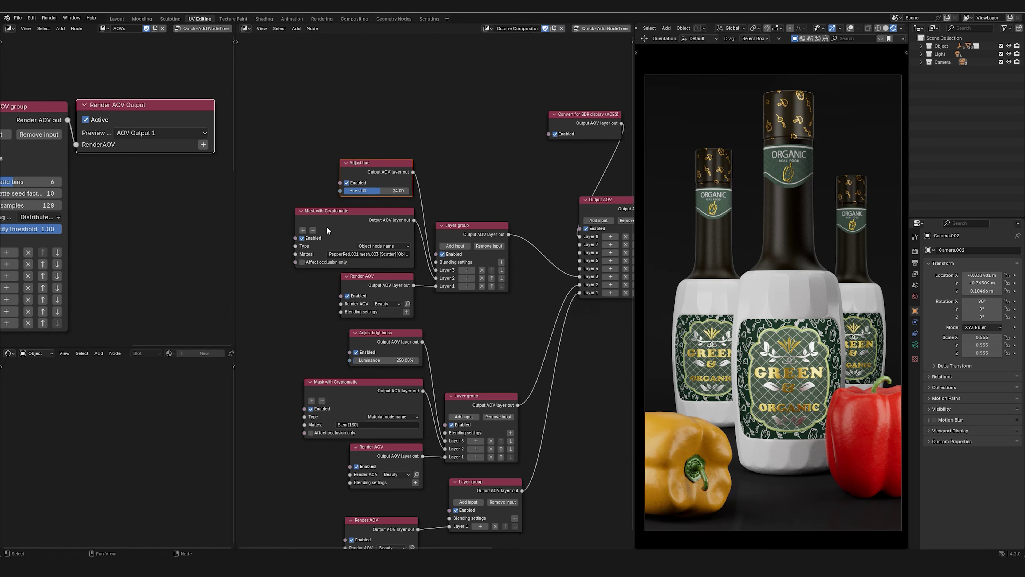
# Step: Duplicate the left pepper's hue-adjustment branch, including its layer group, and place the copy above the original
pyautogui.scroll(-2, 320, 245)
pyautogui.moveTo(316, 159); pyautogui.dragTo(390, 291)
pyautogui.hotkey('shift', 'd')
pyautogui.click(389, 166)
# Step: Move the SDR conversion, Output AOV and output group nodes up to line up with the new branch
pyautogui.moveTo(524, 295); pyautogui.dragTo(486, 314, button='middle')
pyautogui.moveTo(469, 334); pyautogui.dragTo(645, 153)
pyautogui.moveTo(510, 230); pyautogui.dragTo(551, 79)
pyautogui.moveTo(377, 136); pyautogui.dragTo(386, 192, button='middle')
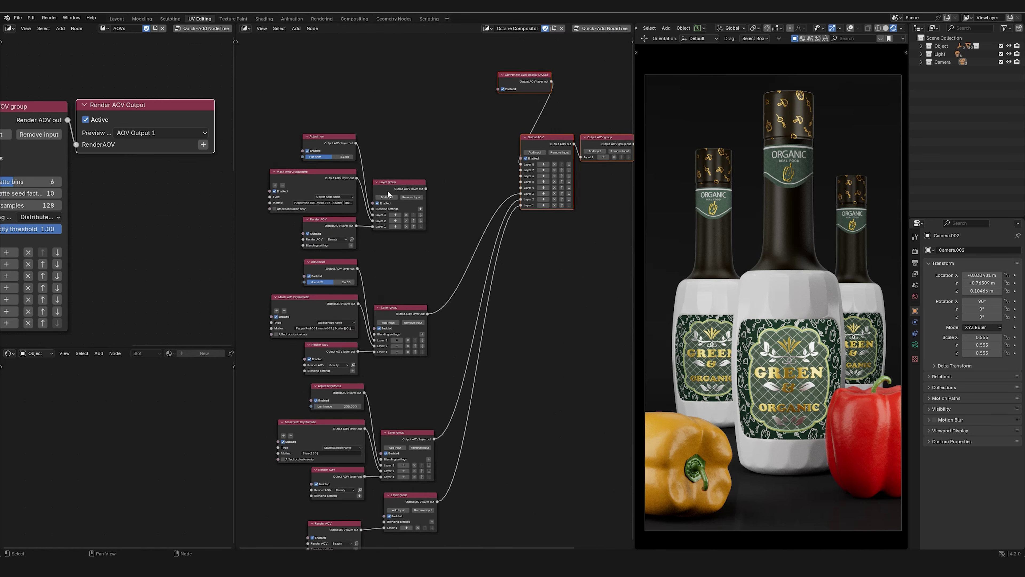
# Step: Clear the matte in the new branch's Cryptomatte mask and sample the right pepper from the render instead
pyautogui.scroll(4, 387, 192)
pyautogui.click(327, 212)
pyautogui.press('BackSpace')
pyautogui.moveTo(236, 185); pyautogui.dragTo(287, 184, button='middle')
pyautogui.click(287, 182)
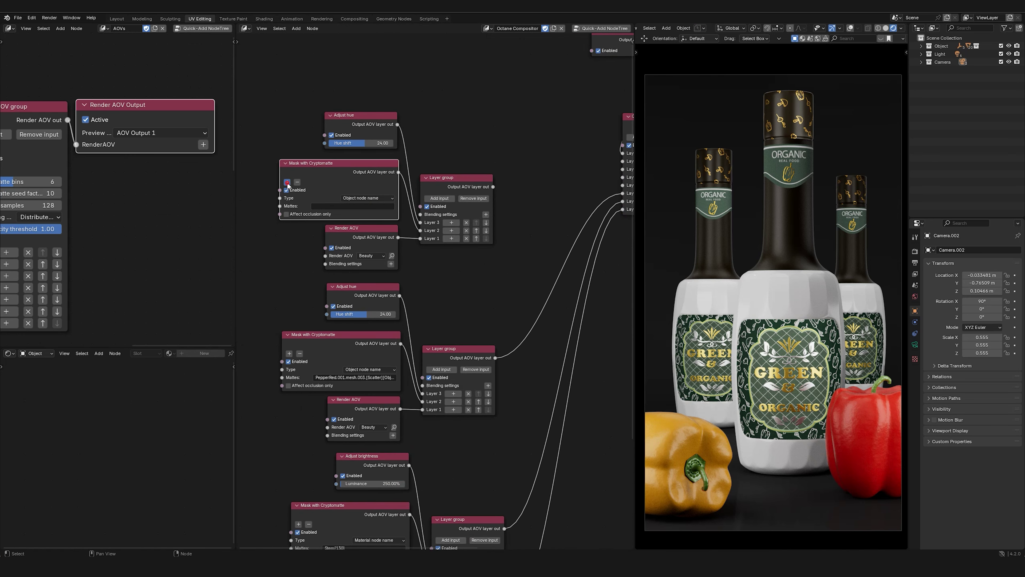
pyautogui.click(839, 429)
# Step: Connect the right pepper's layer group to Layer 4 of the Output AOV node and set its hue shift to 98
pyautogui.moveTo(496, 188); pyautogui.dragTo(445, 192, button='middle')
pyautogui.moveTo(441, 191); pyautogui.dragTo(570, 189)
pyautogui.moveTo(314, 150); pyautogui.dragTo(325, 147)
pyautogui.scroll(-3, 199, 113)
pyautogui.scroll(-3, 318, 184)
# Step: Select the middle bottle and assign Custom AOV 1 to its Plastic white material
pyautogui.click(779, 303)
pyautogui.scroll(3, 147, 468)
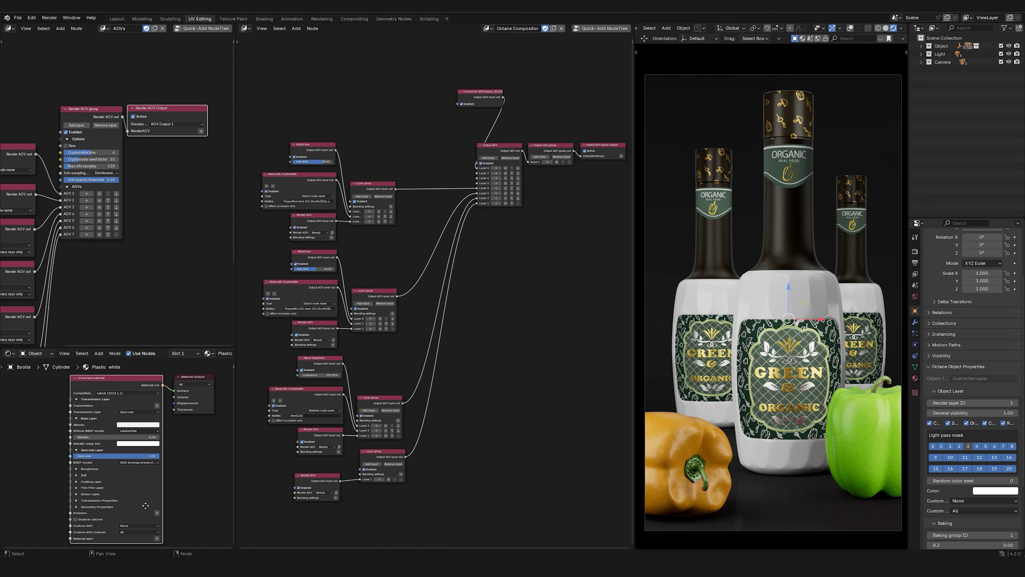
pyautogui.moveTo(145, 505); pyautogui.dragTo(189, 413, button='middle')
pyautogui.scroll(2, 182, 442)
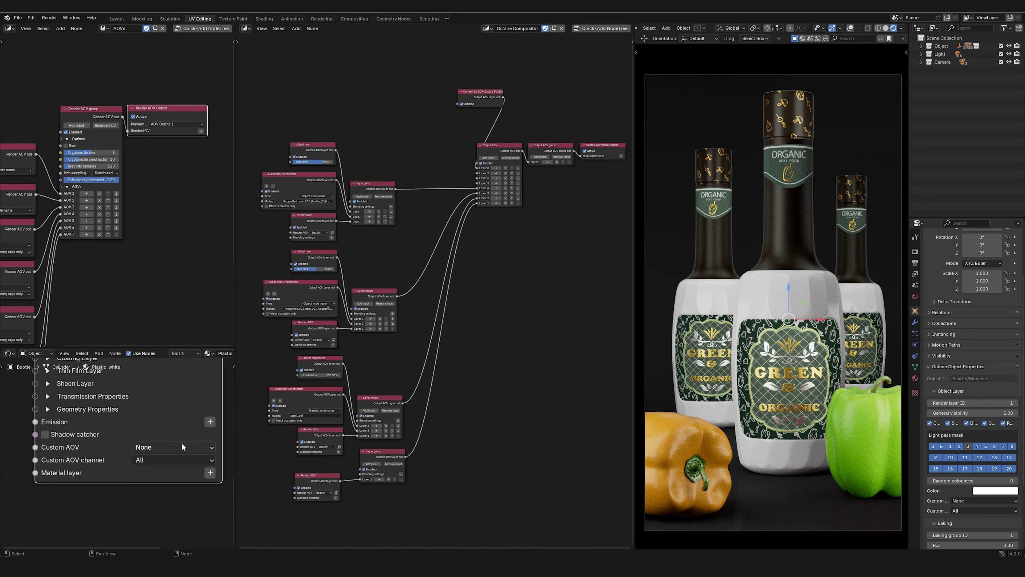
pyautogui.click(177, 446)
pyautogui.click(162, 319)
# Step: Preview the Custom AOV 1 pass in the render, and switch the preview back to AOV Output 1
pyautogui.click(168, 124)
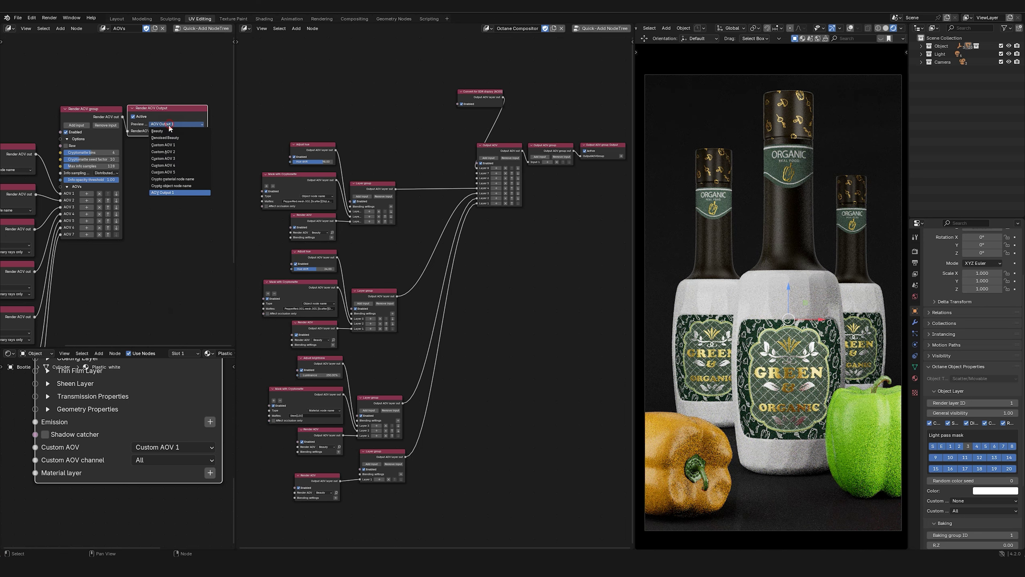
pyautogui.click(184, 144)
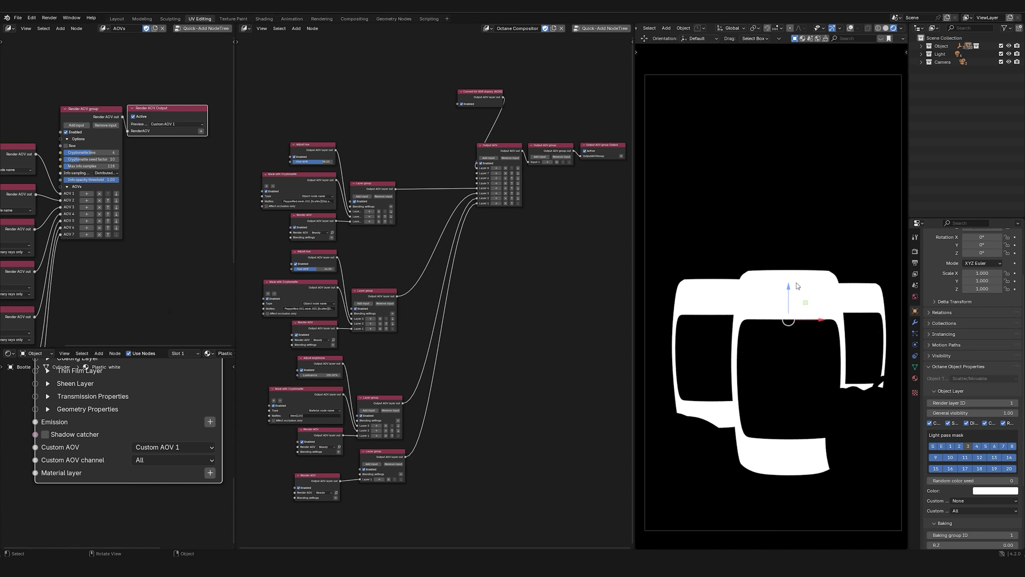
pyautogui.click(160, 127)
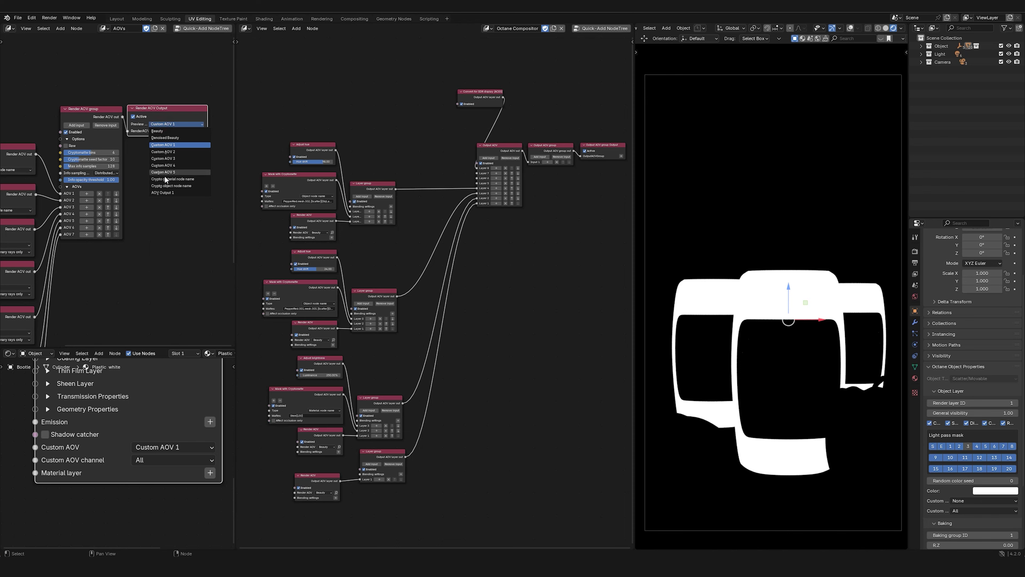
pyautogui.click(166, 193)
# Step: Enlarge the compositor editor, then duplicate the right pepper branch's layer group and Render AOV nodes above it
pyautogui.moveTo(235, 214); pyautogui.dragTo(153, 214)
pyautogui.moveTo(194, 165); pyautogui.dragTo(256, 188, button='middle')
pyautogui.scroll(2, 325, 202)
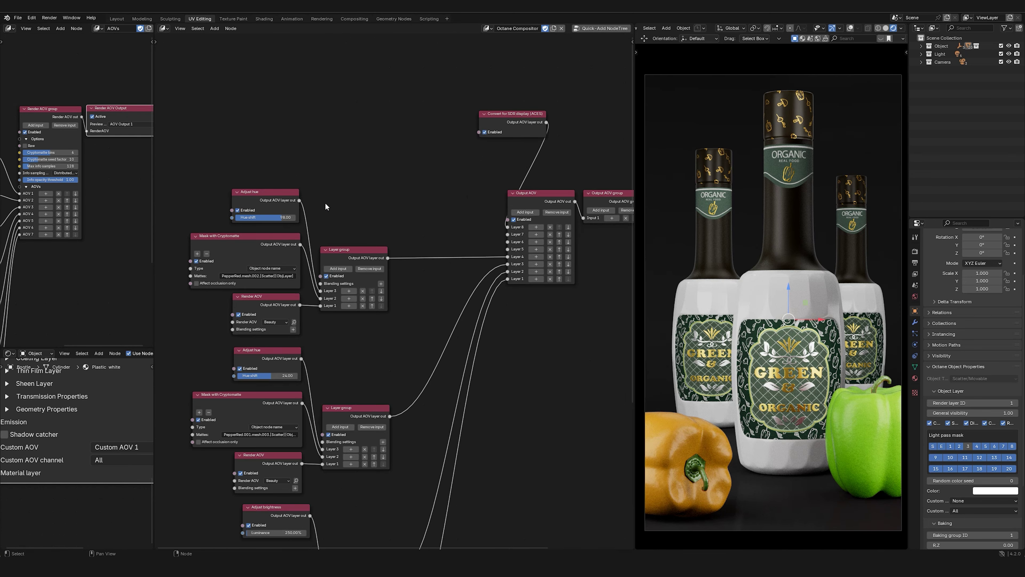
pyautogui.click(337, 254)
pyautogui.keyDown('shift'); pyautogui.click(286, 296); pyautogui.keyUp('shift')
pyautogui.hotkey('shift', 'd')
pyautogui.click(274, 123)
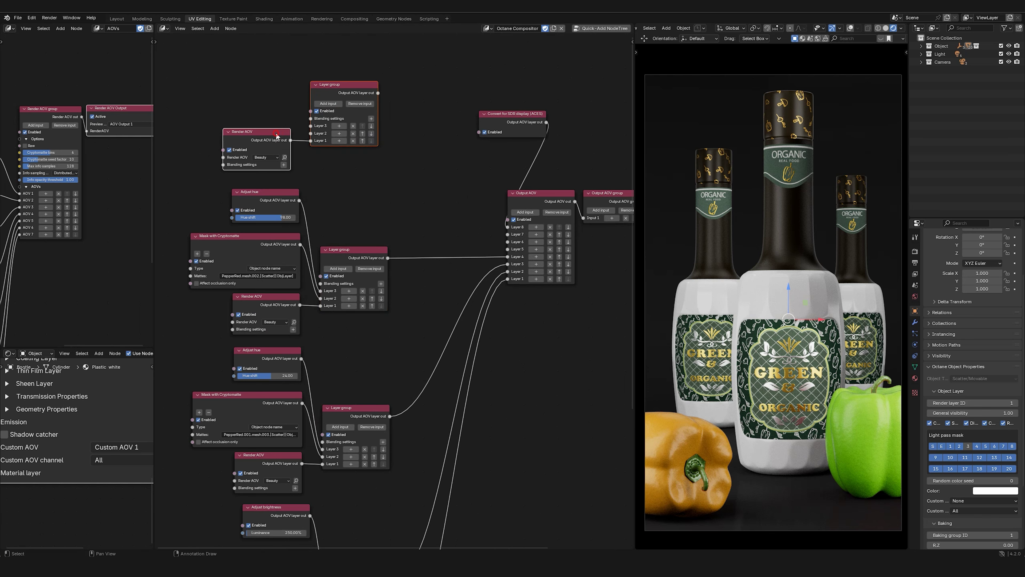
# Step: Add a Mask with layer group node to Layer 2 of the duplicated layer group
pyautogui.moveTo(330, 126); pyautogui.dragTo(335, 176, button='middle')
pyautogui.scroll(1, 336, 177)
pyautogui.moveTo(397, 134); pyautogui.dragTo(341, 186)
pyautogui.moveTo(343, 186)
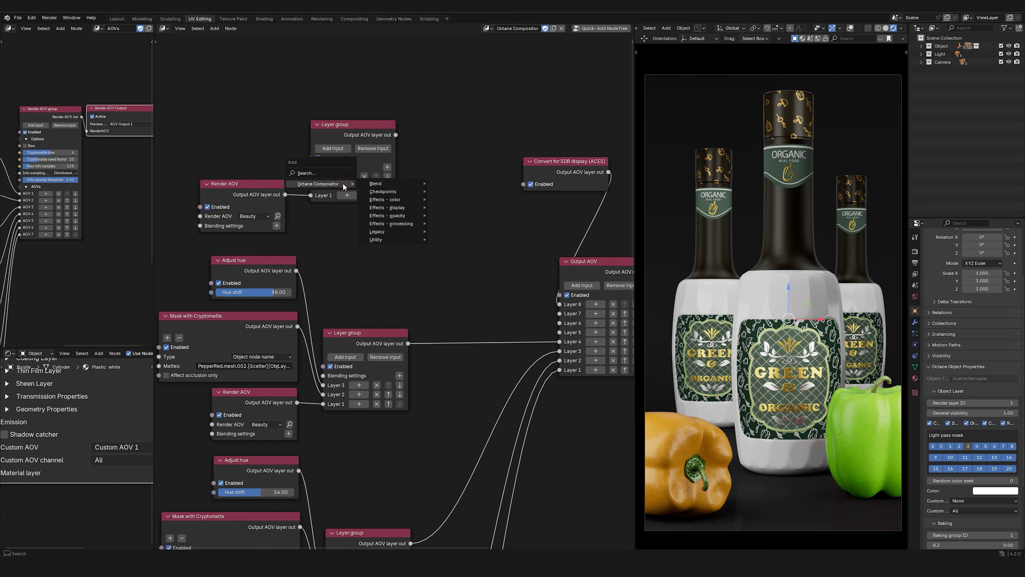
pyautogui.moveTo(404, 215)
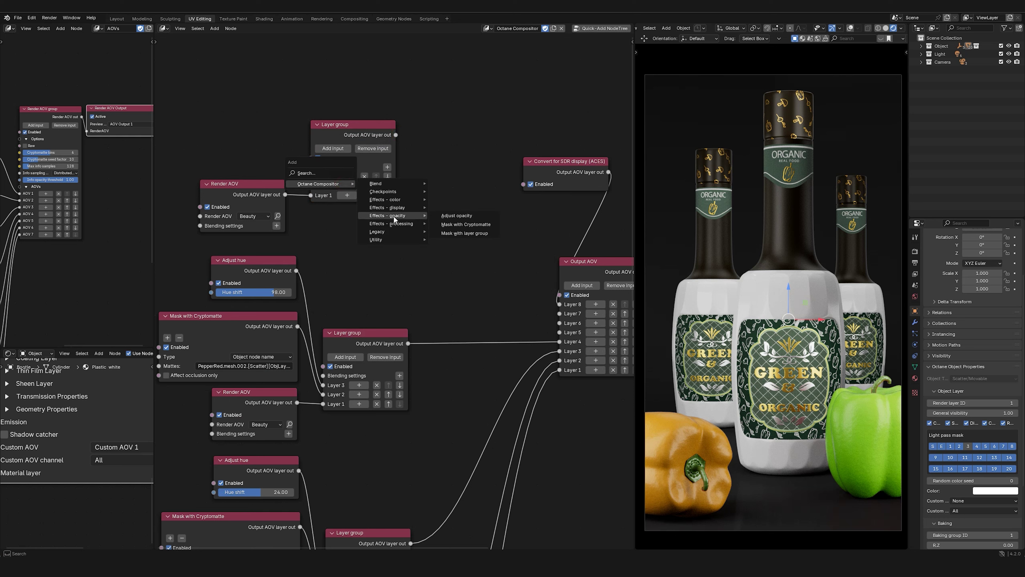
pyautogui.click(479, 233)
pyautogui.click(468, 165)
# Step: Widen the Mask with layer group node and set its source to Luminance
pyautogui.moveTo(312, 147); pyautogui.dragTo(415, 172, button='middle')
pyautogui.click(238, 137)
pyautogui.moveTo(302, 143); pyautogui.dragTo(234, 143)
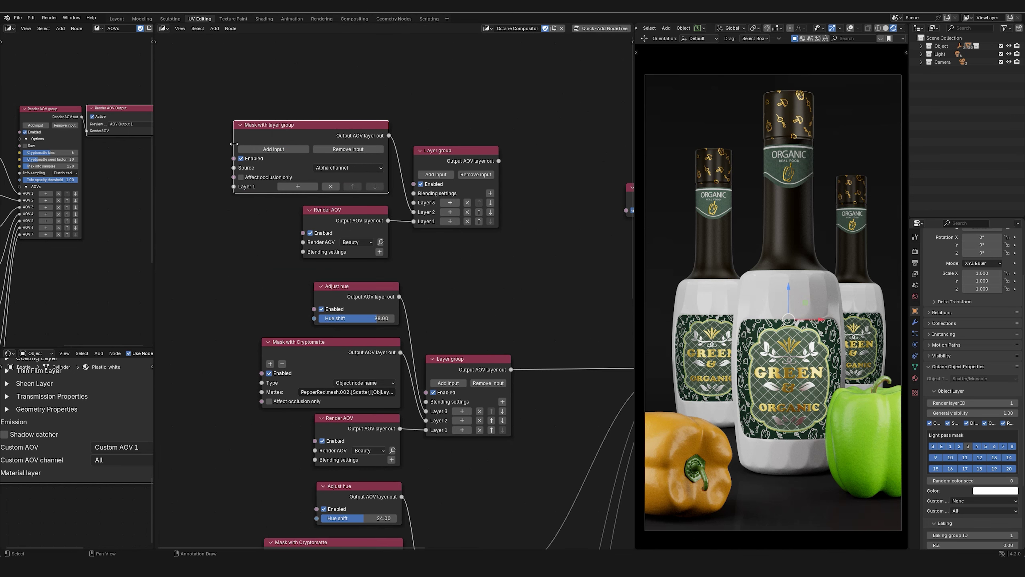
pyautogui.click(336, 171)
pyautogui.click(333, 177)
# Step: Add a Render AOV node to the mask's Layer 1 and set its pass to Custom AOV 1
pyautogui.moveTo(296, 188); pyautogui.dragTo(371, 195, button='middle')
pyautogui.hotkey('shift', 'a')
pyautogui.moveTo(372, 196)
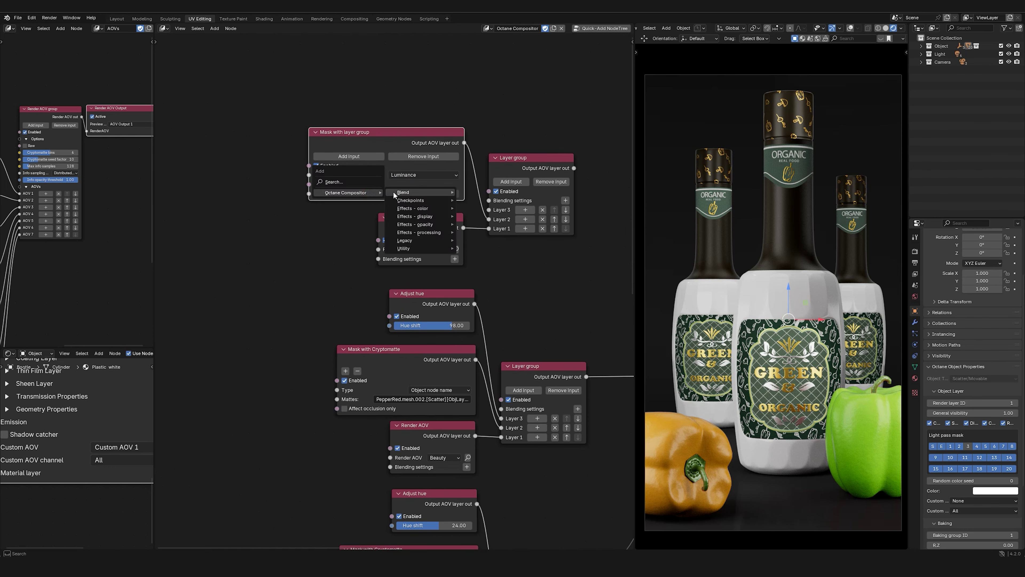
pyautogui.moveTo(406, 194)
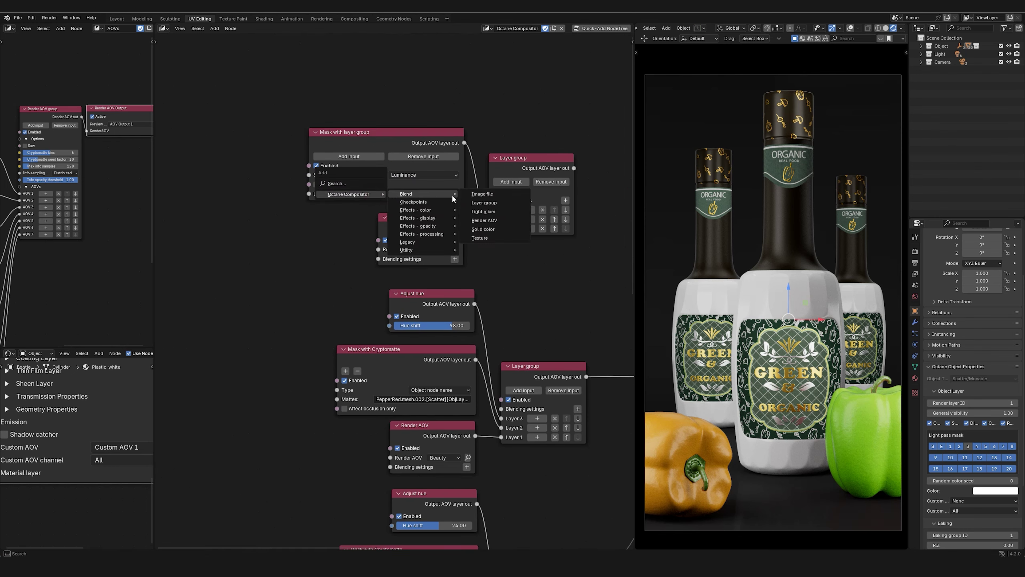
pyautogui.click(484, 220)
pyautogui.click(153, 154)
pyautogui.click(230, 179)
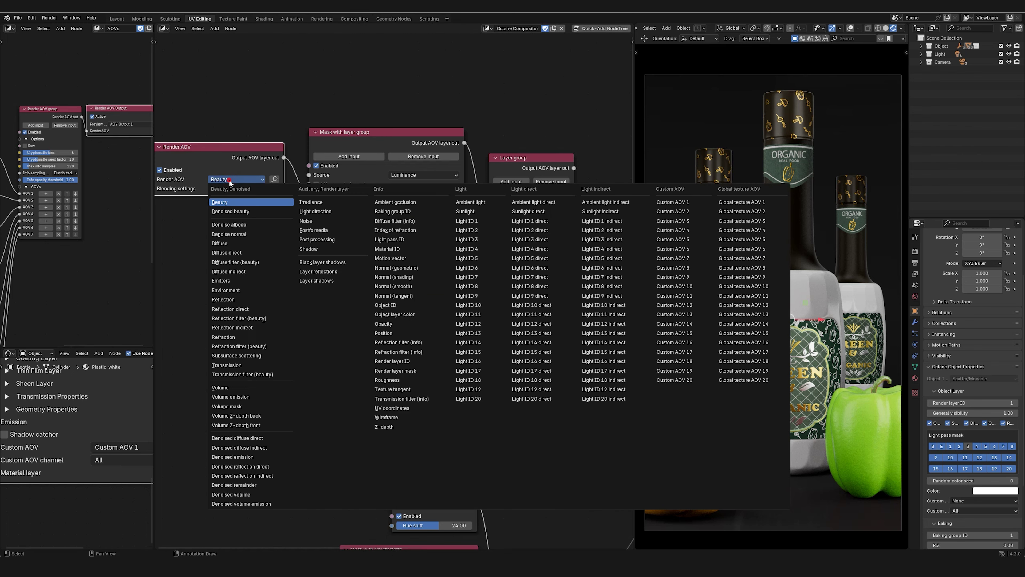
pyautogui.click(678, 202)
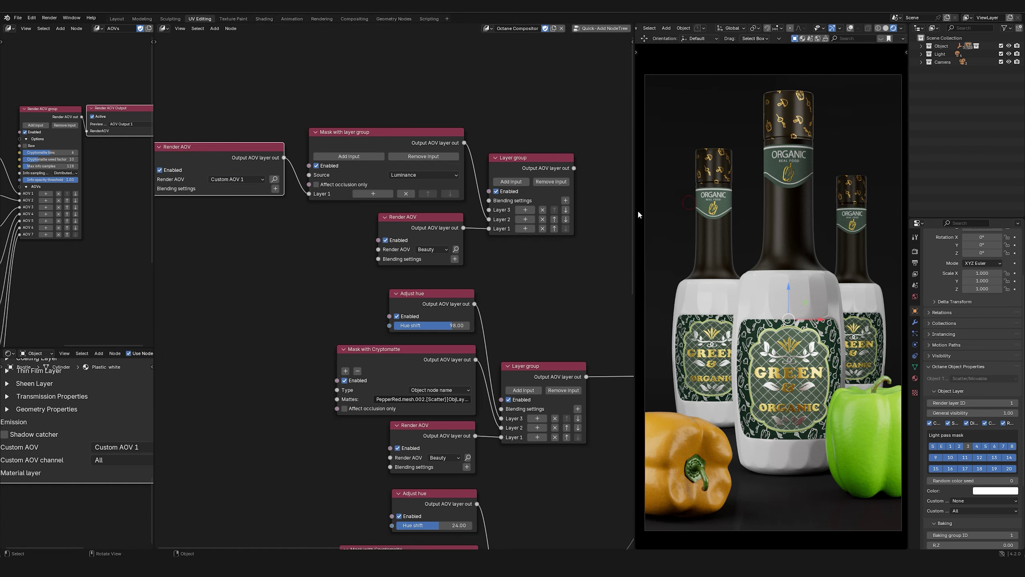
# Step: Connect the new layer group to Layer 5 of the Output AOV node and move the group higher
pyautogui.scroll(-3, 470, 231)
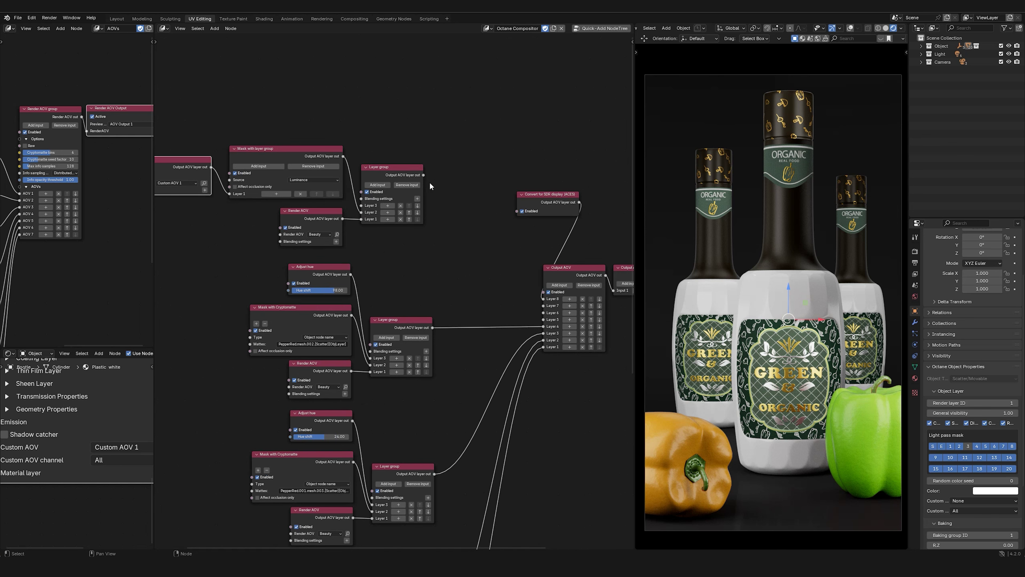
pyautogui.moveTo(423, 176); pyautogui.dragTo(542, 320)
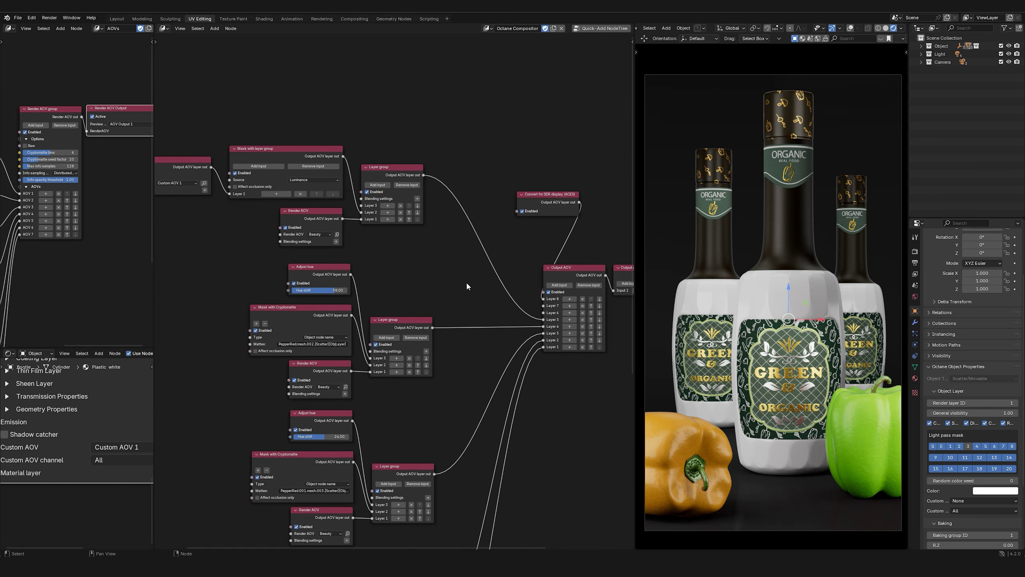
pyautogui.moveTo(405, 157); pyautogui.dragTo(439, 172, button='middle')
pyautogui.scroll(2, 439, 173)
pyautogui.moveTo(453, 209); pyautogui.dragTo(465, 146)
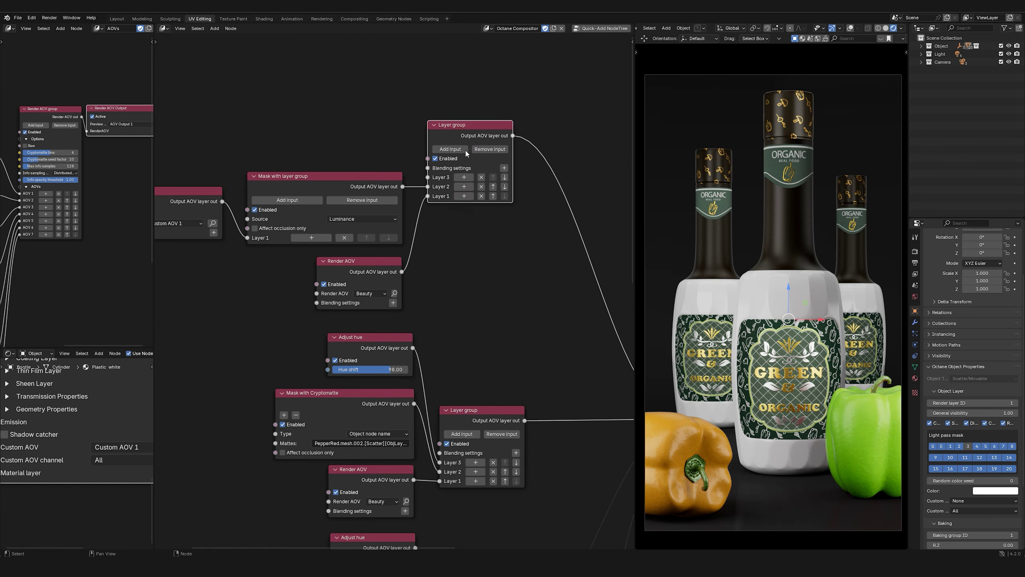
# Step: Add a Solid color node to Layer 3 of the new layer group and give it a yellow-orange color
pyautogui.hotkey('shift', 'a')
pyautogui.moveTo(461, 175)
pyautogui.moveTo(505, 175)
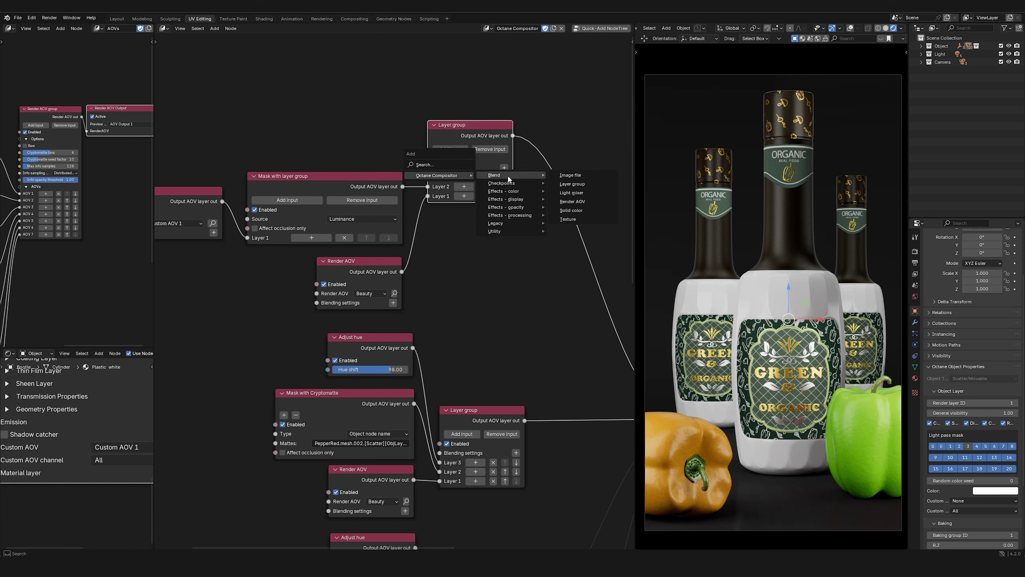
pyautogui.click(571, 210)
pyautogui.click(563, 160)
pyautogui.click(384, 137)
pyautogui.click(380, 206)
pyautogui.scroll(-3, 335, 229)
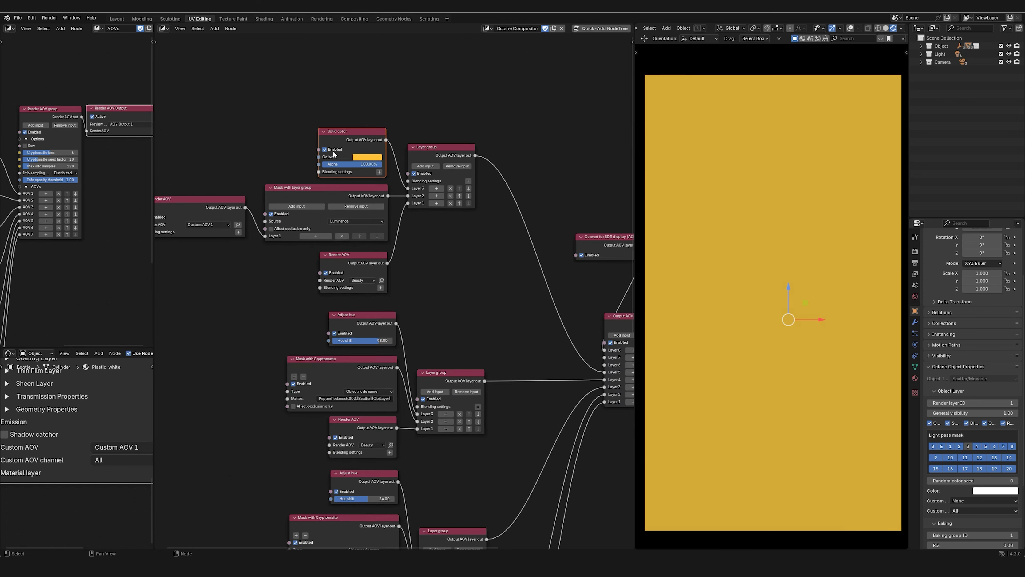
# Step: Add a Blending settings node to the yellow-orange Solid color node and set its mode to Non-spectral|Multiply
pyautogui.moveTo(334, 155); pyautogui.dragTo(380, 173, button='middle')
pyautogui.click(424, 189)
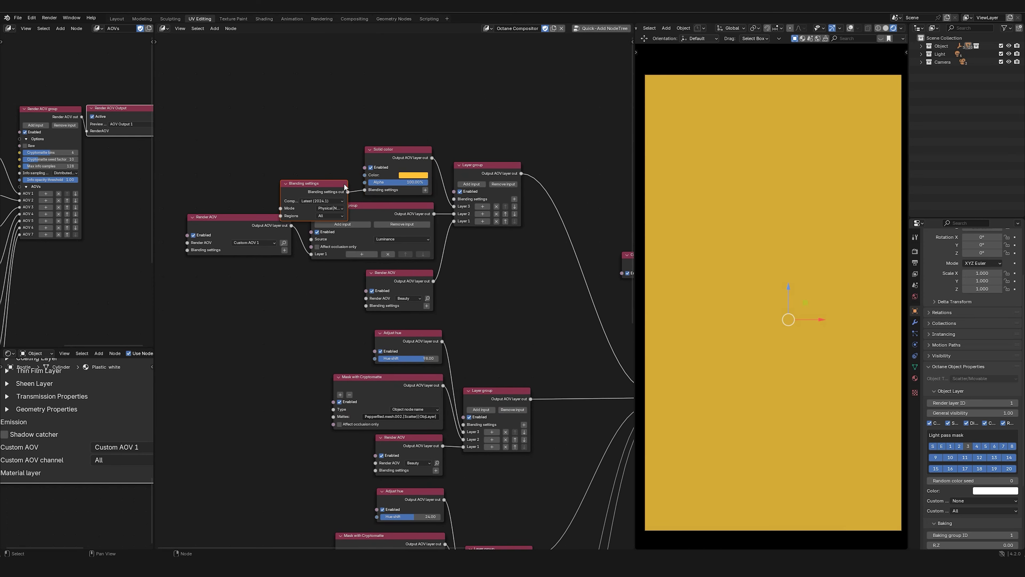
pyautogui.moveTo(350, 186); pyautogui.dragTo(339, 161)
pyautogui.scroll(3, 318, 158)
pyautogui.moveTo(263, 162); pyautogui.dragTo(198, 163)
pyautogui.click(316, 177)
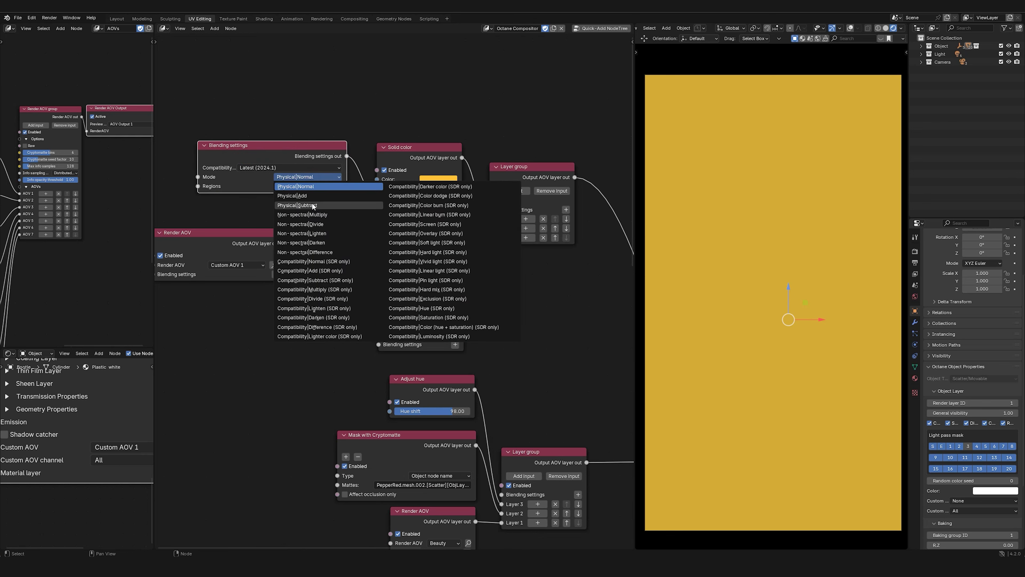
pyautogui.click(316, 216)
# Step: Move the mask layer above the Solid color layer in the bottle's Layer group
pyautogui.scroll(-3, 325, 222)
pyautogui.moveTo(443, 218); pyautogui.dragTo(377, 189, button='middle')
pyautogui.scroll(4, 377, 190)
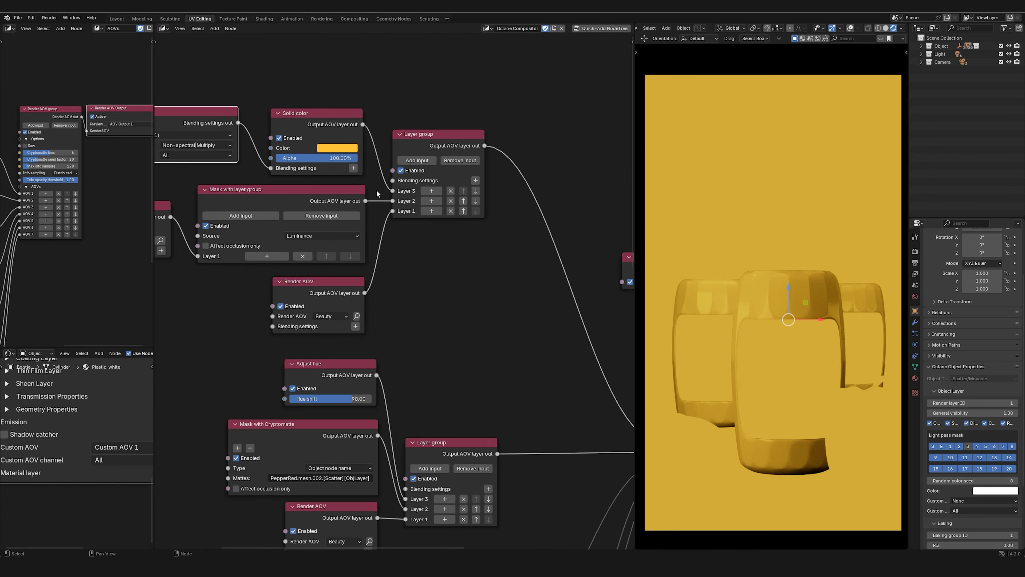
pyautogui.click(463, 200)
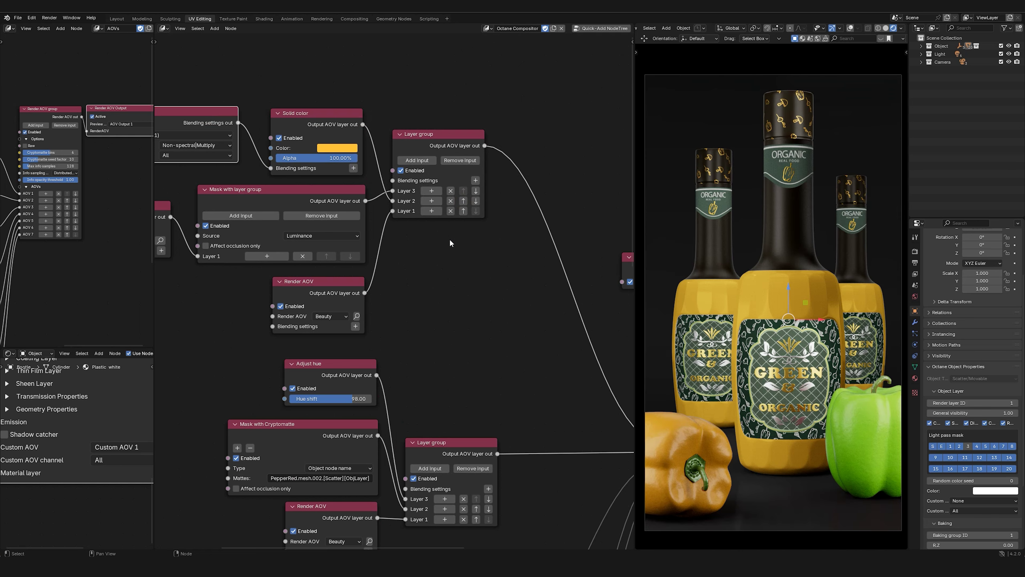
pyautogui.click(344, 149)
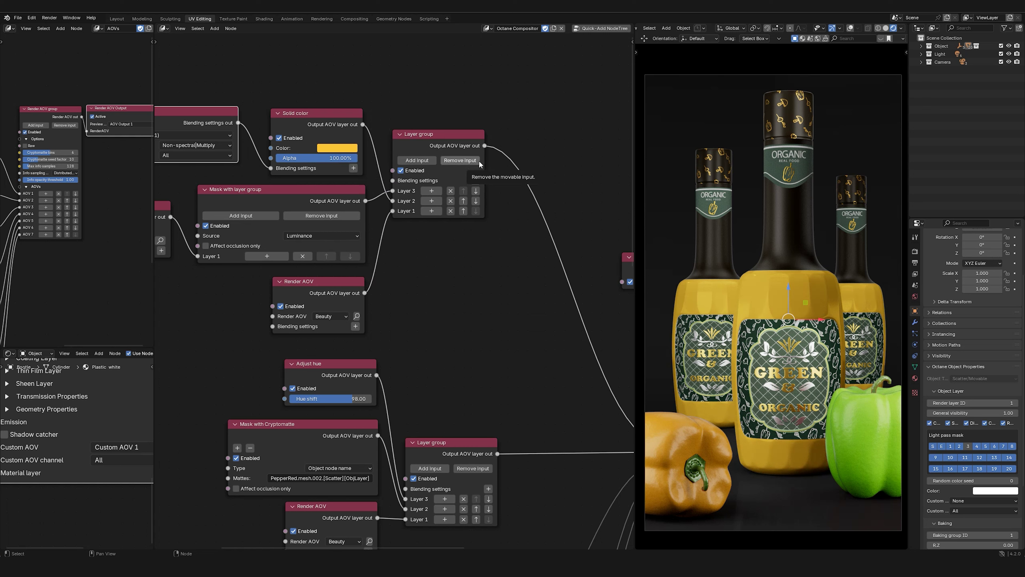
# Step: Open the front bottle's Label material and enlarge the shader editor to work on its nodes
pyautogui.click(787, 373)
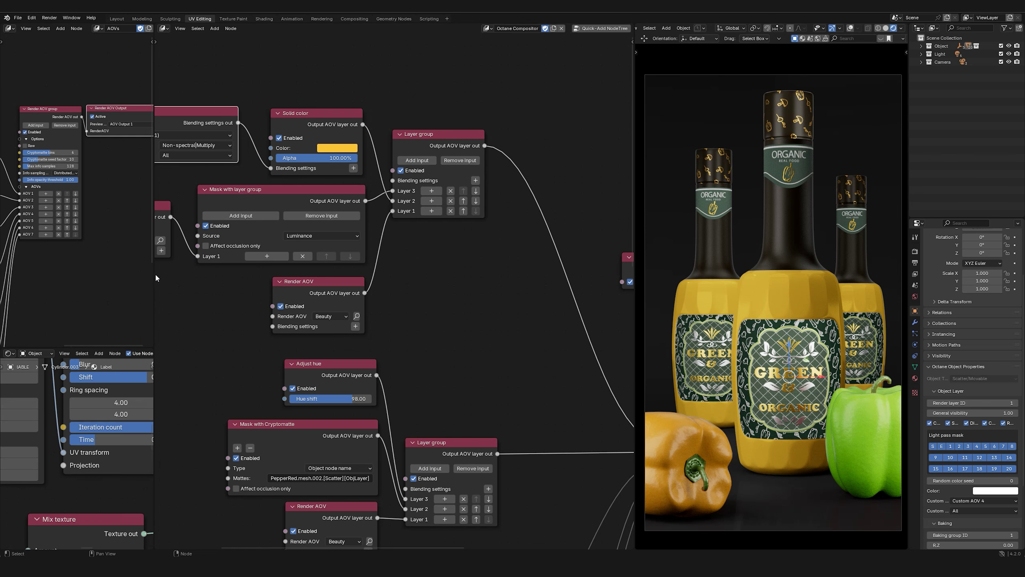
pyautogui.moveTo(153, 278); pyautogui.dragTo(503, 323)
pyautogui.moveTo(403, 347); pyautogui.dragTo(363, 101)
pyautogui.scroll(-5, 331, 200)
pyautogui.moveTo(188, 159); pyautogui.dragTo(240, 224, button='middle')
# Step: Insert a Capture to custom AOV node after the label's Composite texture and assign it to Custom AOV 2
pyautogui.moveTo(470, 206); pyautogui.dragTo(397, 242)
pyautogui.moveTo(202, 204); pyautogui.dragTo(470, 206)
pyautogui.scroll(8, 300, 162)
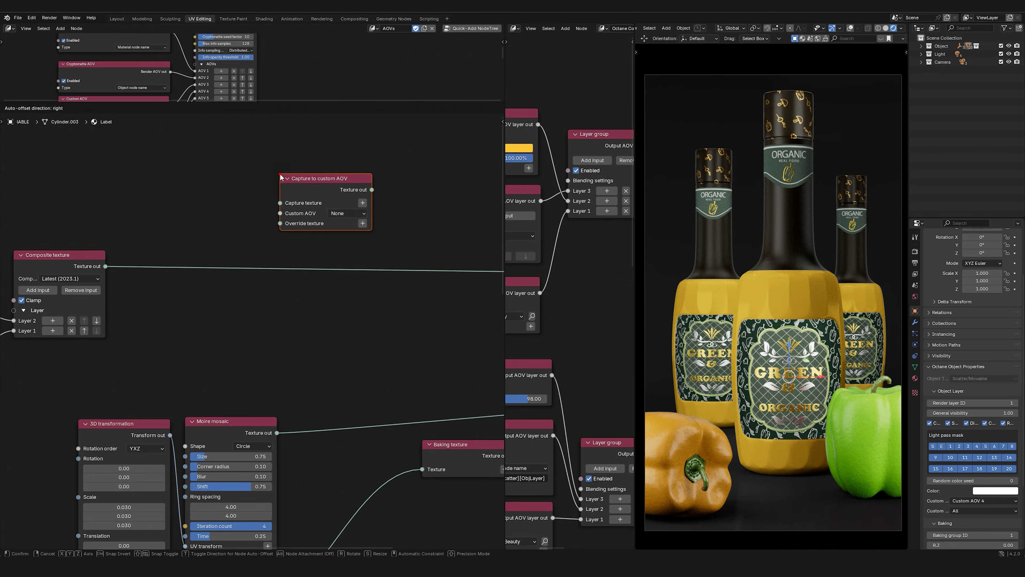
pyautogui.click(343, 190)
pyautogui.scroll(2, 347, 198)
pyautogui.moveTo(261, 193); pyautogui.dragTo(176, 194)
pyautogui.click(322, 213)
pyautogui.click(319, 252)
pyautogui.moveTo(315, 173); pyautogui.dragTo(333, 254)
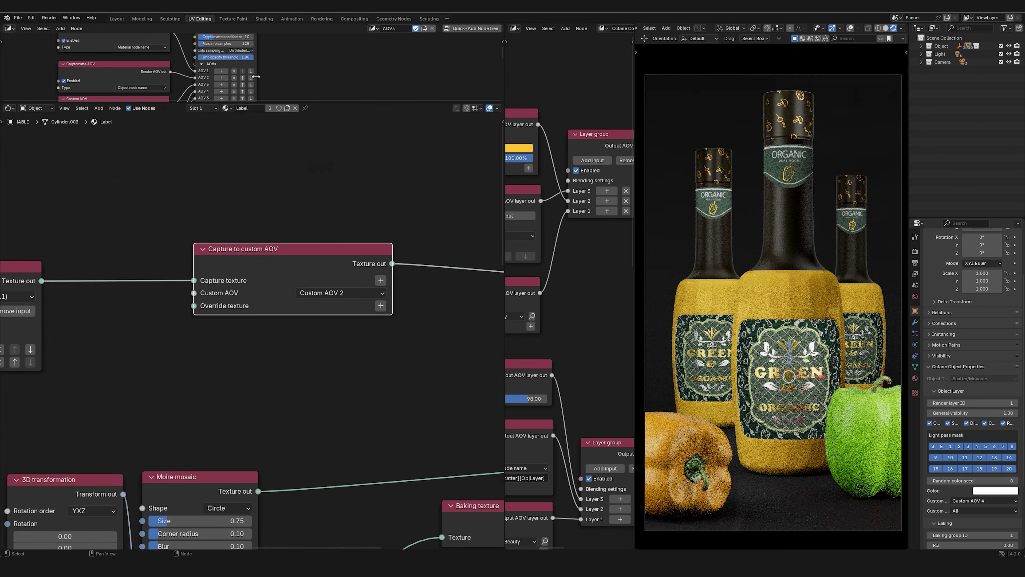
# Step: Enlarge the AOV node editor and set the Render AOV Output preview to Custom AOV 2
pyautogui.moveTo(264, 103); pyautogui.dragTo(266, 247)
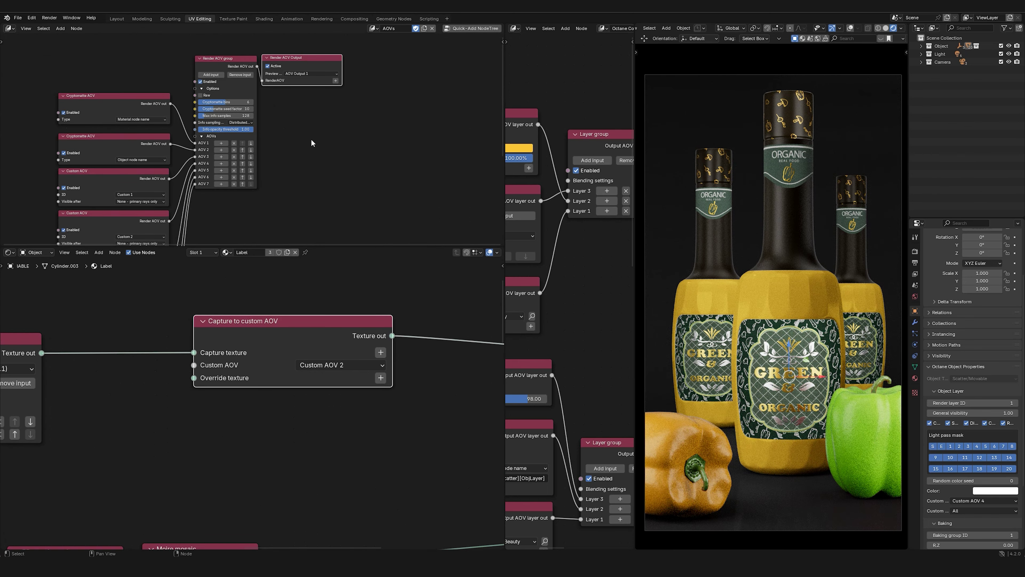
pyautogui.click(307, 74)
pyautogui.click(309, 101)
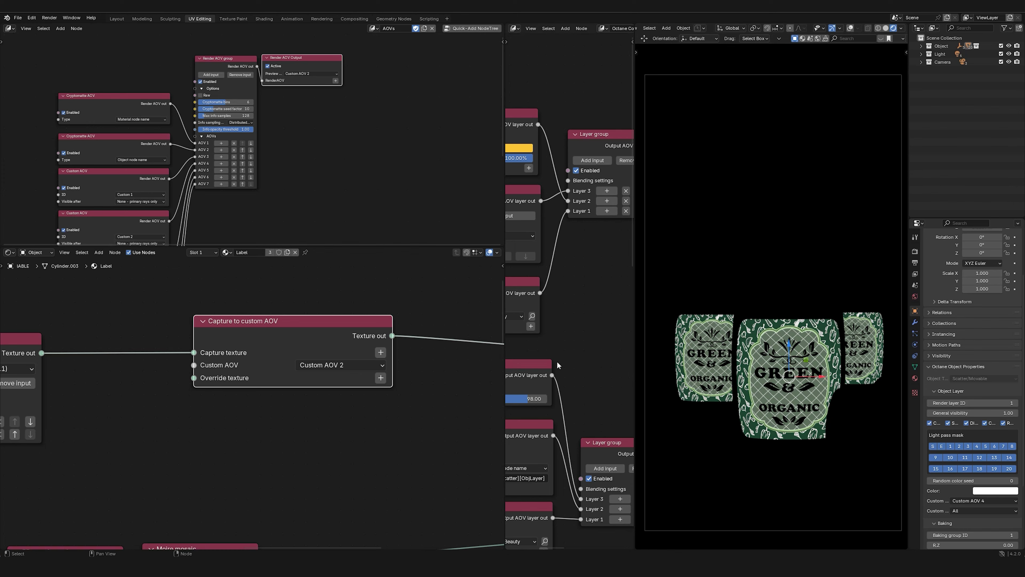
# Step: Add an RGB color node to the capture node's Override texture and set it to pure white
pyautogui.scroll(2, 291, 390)
pyautogui.moveTo(290, 387); pyautogui.dragTo(355, 341, button='middle')
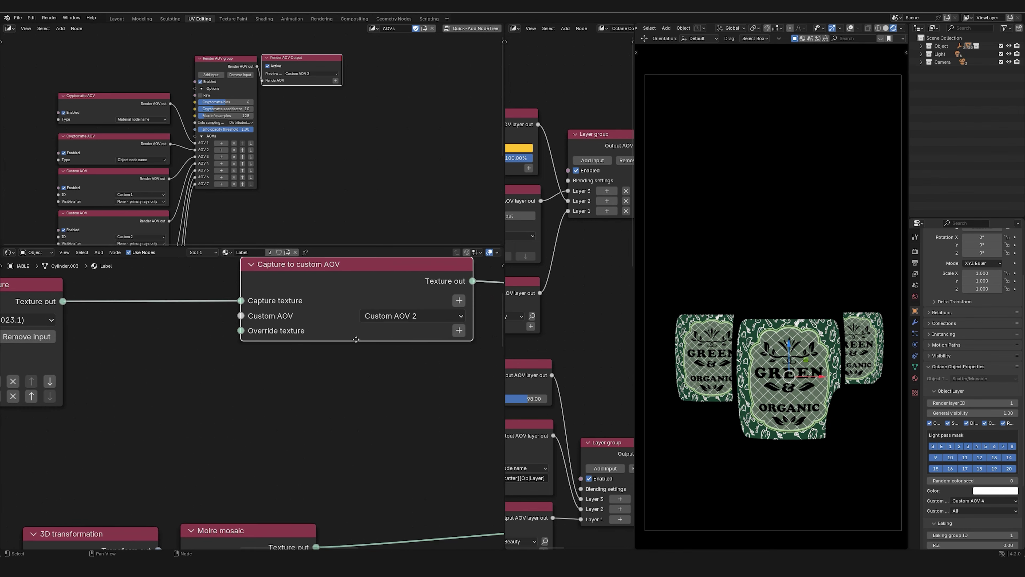
pyautogui.click(464, 330)
pyautogui.moveTo(457, 340)
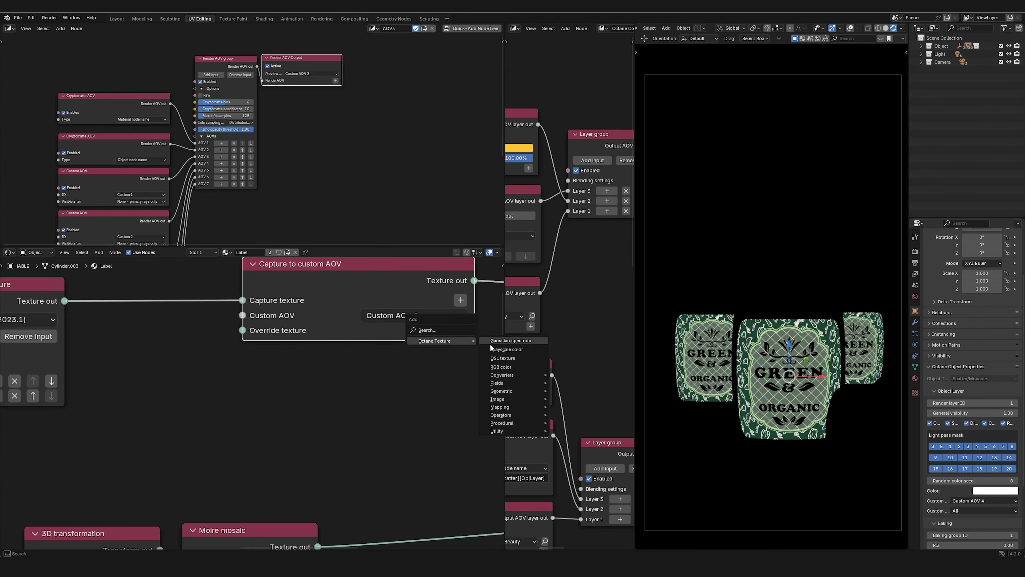
pyautogui.click(500, 367)
pyautogui.click(213, 380)
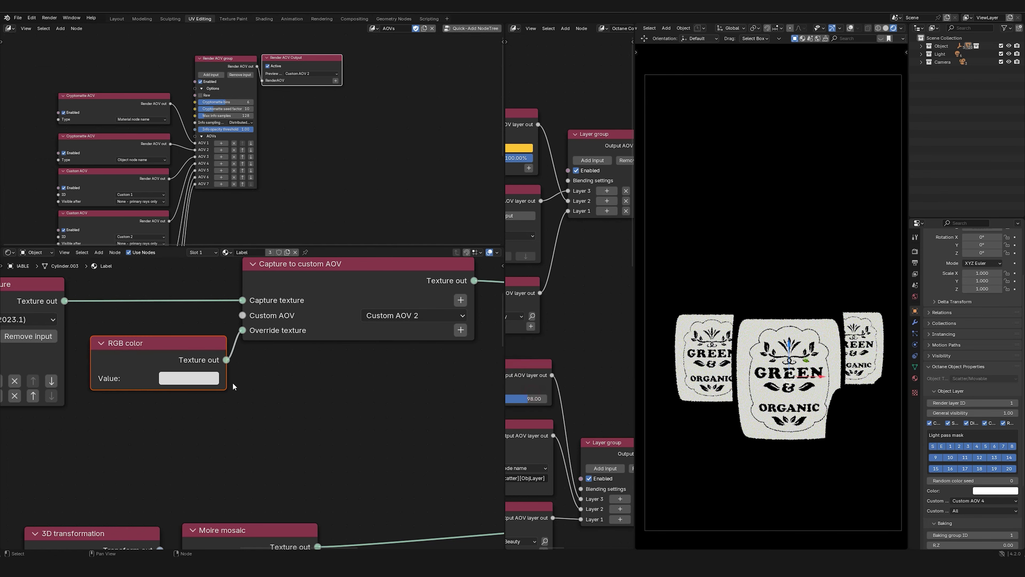
pyautogui.click(215, 382)
pyautogui.moveTo(295, 200); pyautogui.dragTo(295, 180)
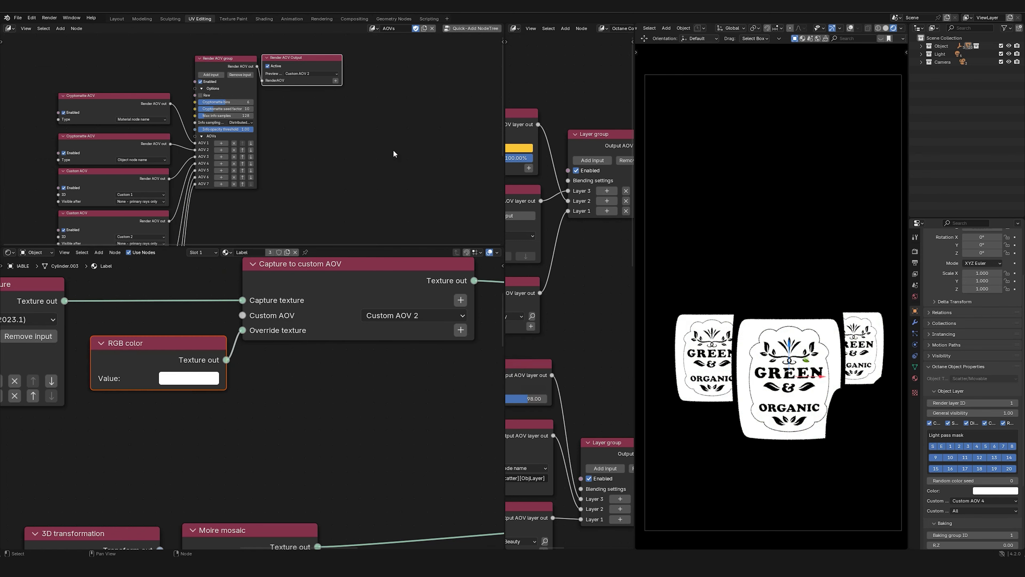
# Step: Set the Render AOV Output preview back to AOV Output 1
pyautogui.scroll(-2, 306, 186)
pyautogui.scroll(-6, 339, 359)
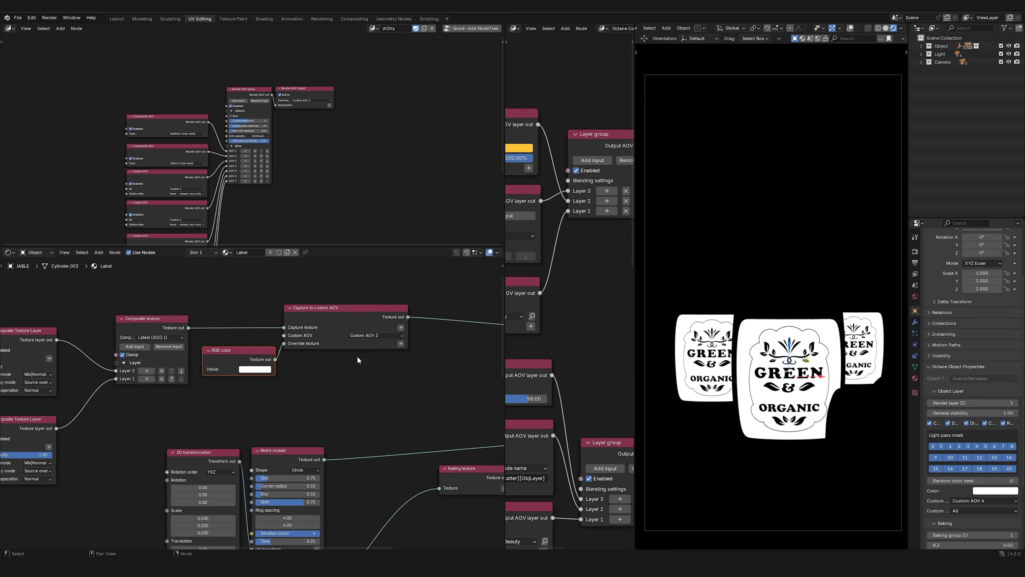
pyautogui.moveTo(372, 365); pyautogui.dragTo(334, 345, button='middle')
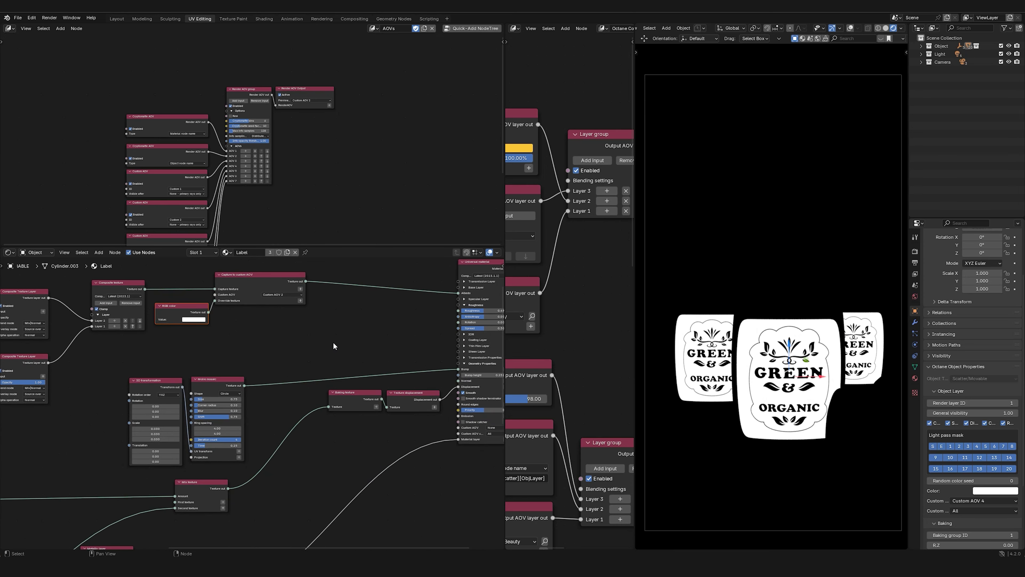
pyautogui.click(318, 100)
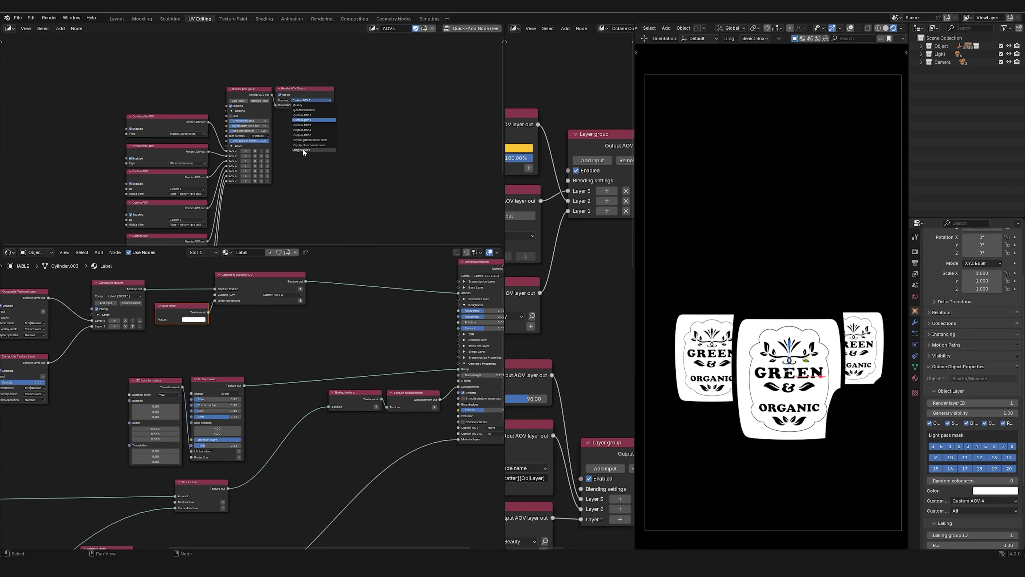
pyautogui.click(326, 151)
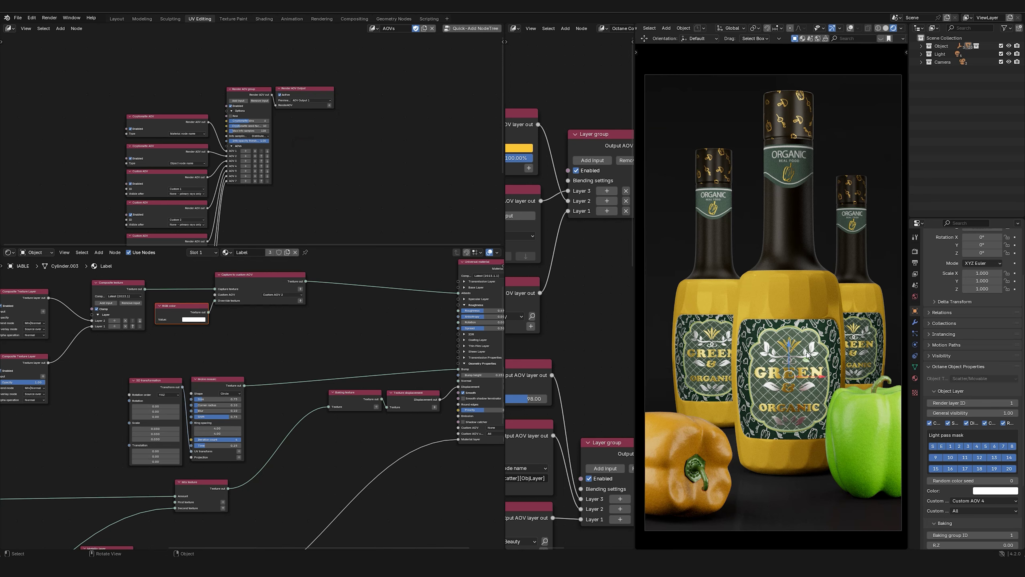
# Step: Open the front bottle's Necklace material and rearrange its texture nodes to make room before the Mix texture
pyautogui.click(802, 165)
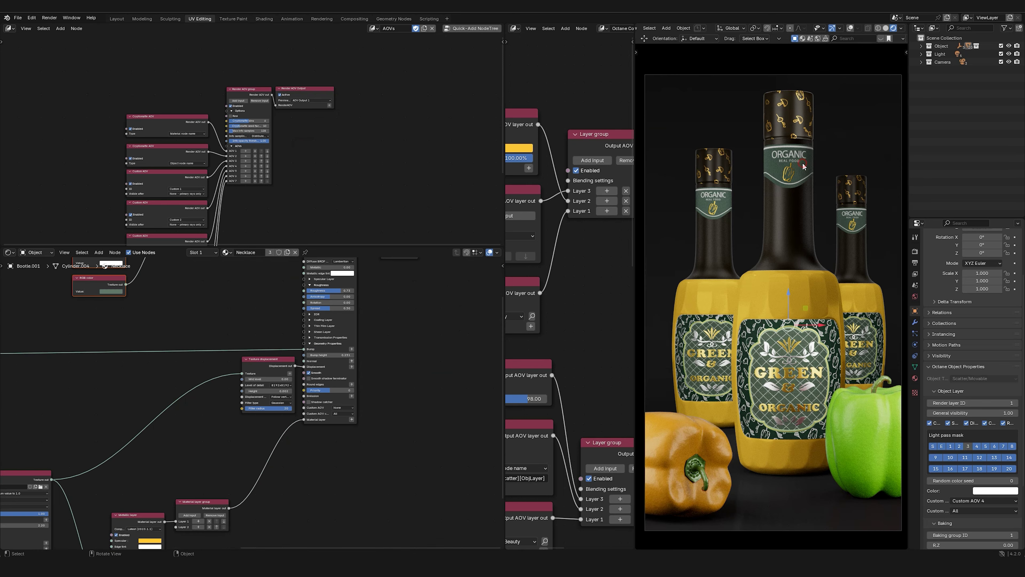
pyautogui.scroll(-6, 282, 389)
pyautogui.moveTo(278, 332); pyautogui.dragTo(367, 383, button='middle')
pyautogui.scroll(6, 159, 336)
pyautogui.moveTo(159, 336); pyautogui.dragTo(158, 331)
pyautogui.moveTo(363, 352); pyautogui.dragTo(274, 330, button='middle')
pyautogui.moveTo(436, 352); pyautogui.dragTo(404, 347)
pyautogui.moveTo(347, 313); pyautogui.dragTo(435, 352)
# Step: Insert a Capture to custom AOV node between the RGB image and the Mix texture, assigned to Custom AOV 2
pyautogui.scroll(4, 192, 340)
pyautogui.moveTo(192, 339); pyautogui.dragTo(274, 358, button='middle')
pyautogui.hotkey('shift', 'a')
pyautogui.write('capture')
pyautogui.press('Return')
pyautogui.click(206, 311)
pyautogui.moveTo(281, 341); pyautogui.dragTo(348, 342)
pyautogui.click(322, 343)
pyautogui.click(312, 374)
# Step: Preview Custom AOV 2 to check the label and neck masks, and return the preview to AOV Output 1
pyautogui.scroll(8, 297, 96)
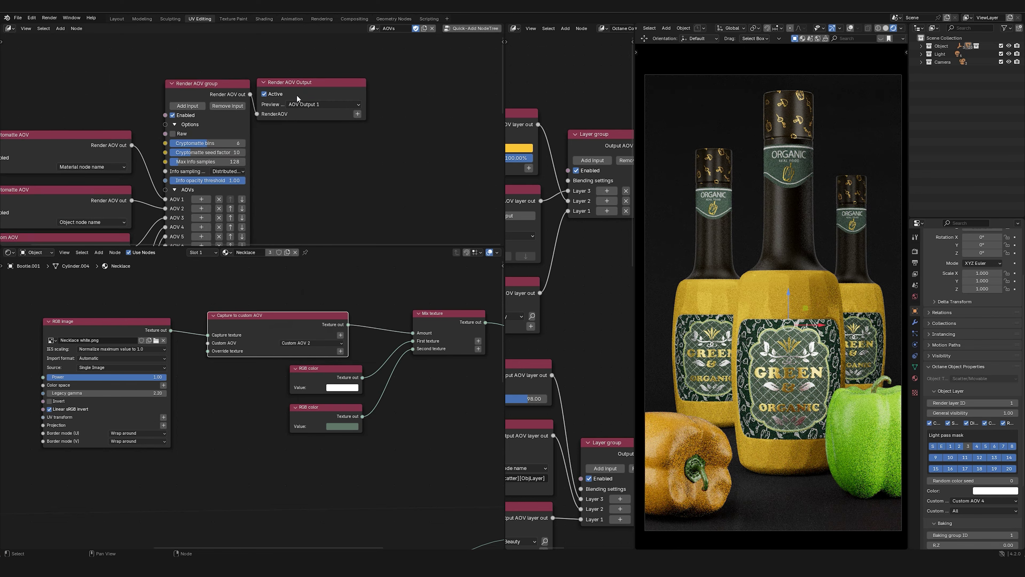
pyautogui.scroll(2, 297, 99)
pyautogui.click(314, 106)
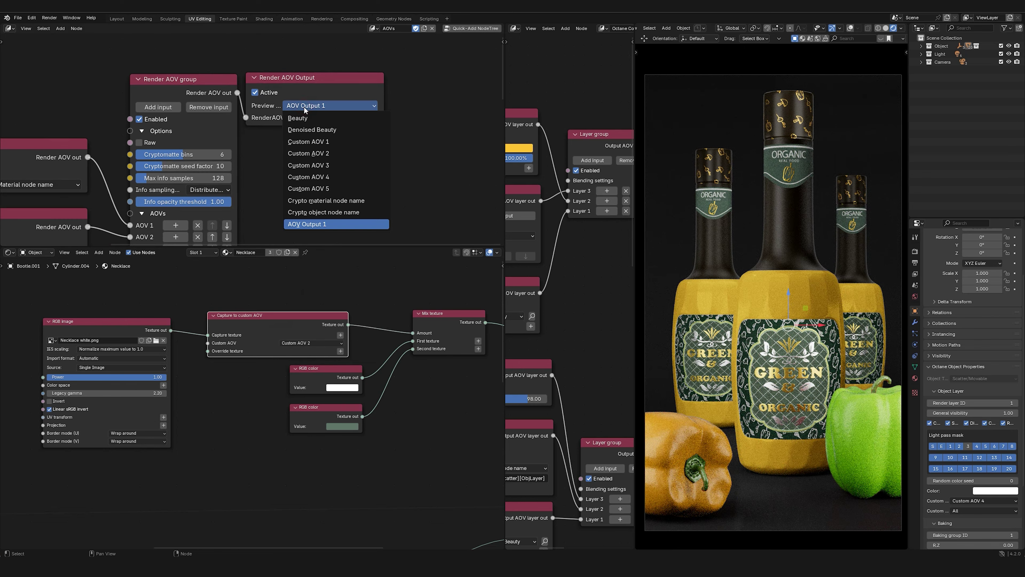
pyautogui.click(330, 154)
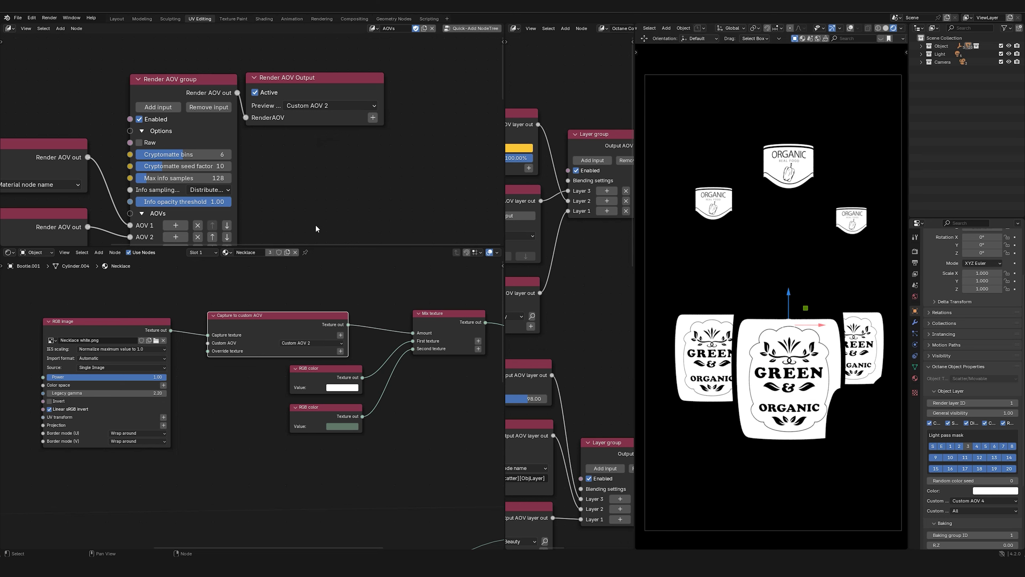
pyautogui.click(343, 105)
pyautogui.click(314, 224)
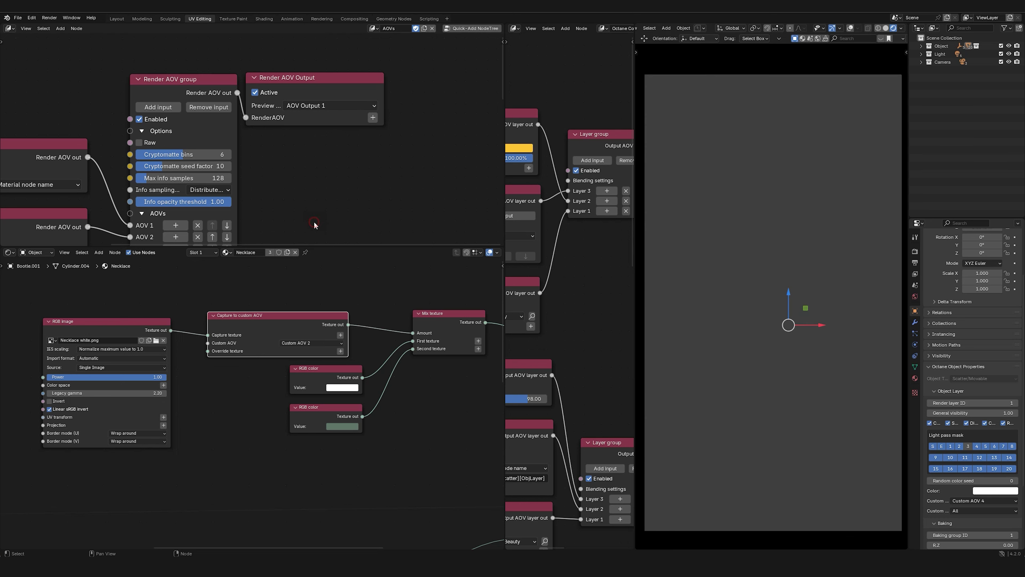
# Step: Widen the compositor editor and duplicate the bottle's color layer group with all its input nodes above the original
pyautogui.moveTo(504, 278); pyautogui.dragTo(146, 278)
pyautogui.scroll(-6, 363, 272)
pyautogui.moveTo(363, 271); pyautogui.dragTo(301, 254, button='middle')
pyautogui.moveTo(378, 243); pyautogui.dragTo(459, 277, button='middle')
pyautogui.moveTo(217, 167); pyautogui.dragTo(429, 319)
pyautogui.hotkey('shift', 'd')
pyautogui.click(447, 135)
pyautogui.scroll(5, 303, 94)
pyautogui.moveTo(303, 94); pyautogui.dragTo(400, 202, button='middle')
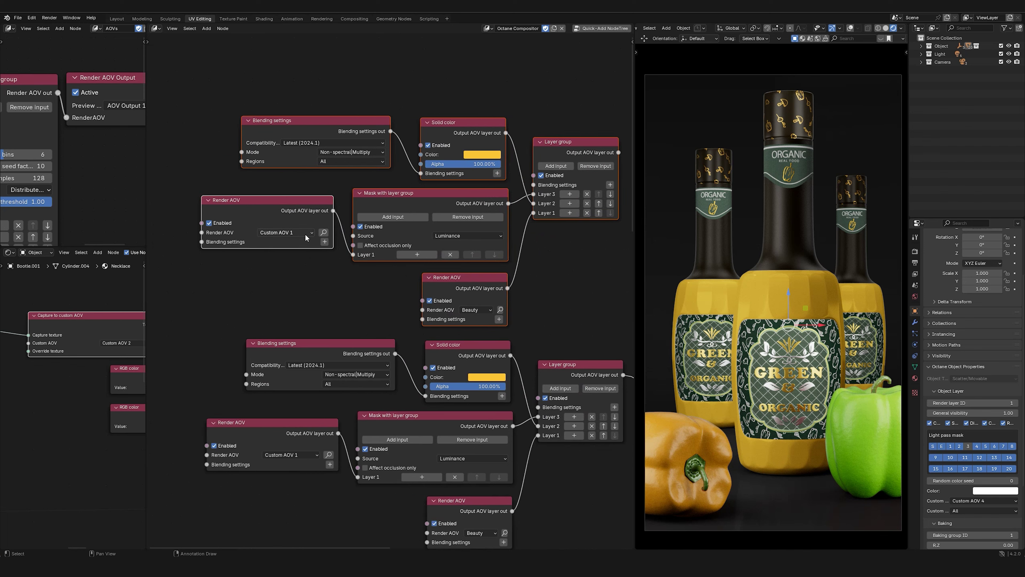
# Step: Set the duplicated mask's Render AOV to Custom AOV 2, connect its layer group to the Output AOV node, and move the output nodes higher
pyautogui.click(297, 233)
pyautogui.click(722, 264)
pyautogui.scroll(-5, 311, 196)
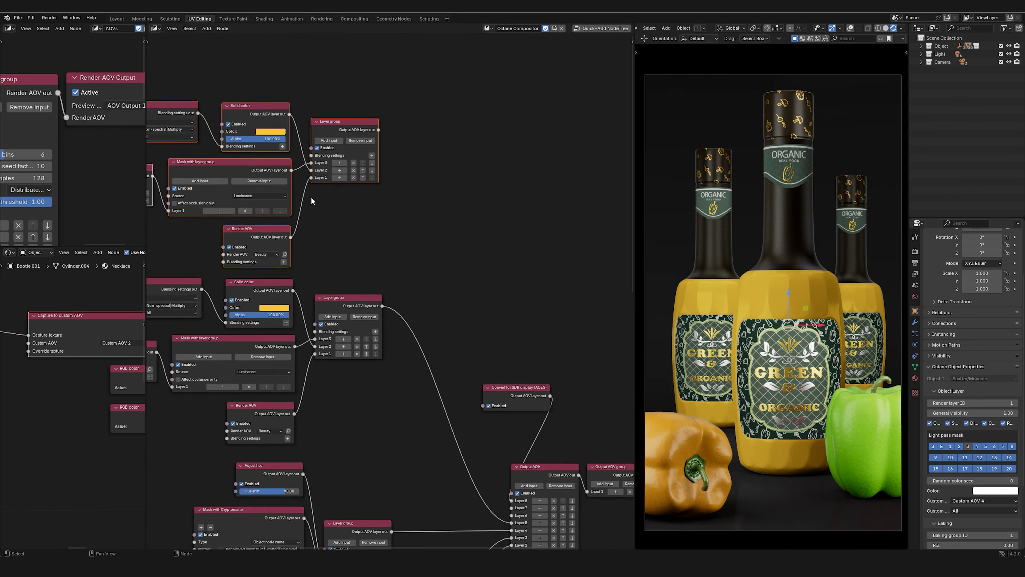
pyautogui.moveTo(376, 90); pyautogui.dragTo(482, 395)
pyautogui.moveTo(479, 261); pyautogui.dragTo(602, 394)
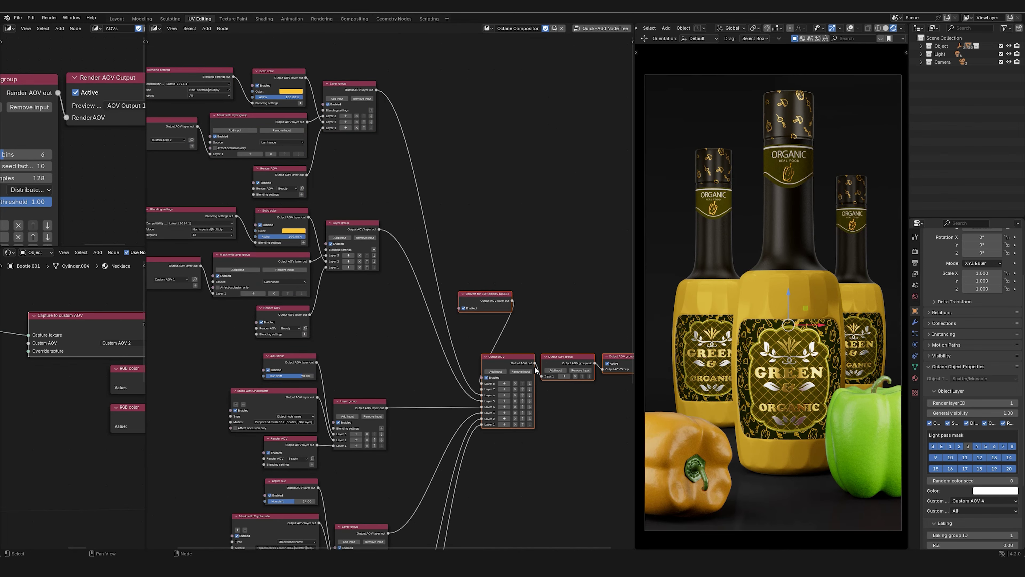
pyautogui.moveTo(516, 359); pyautogui.dragTo(503, 91)
# Step: Set the duplicated Blending settings mode to Compatibility|Soft light (SDR only)
pyautogui.scroll(3, 415, 188)
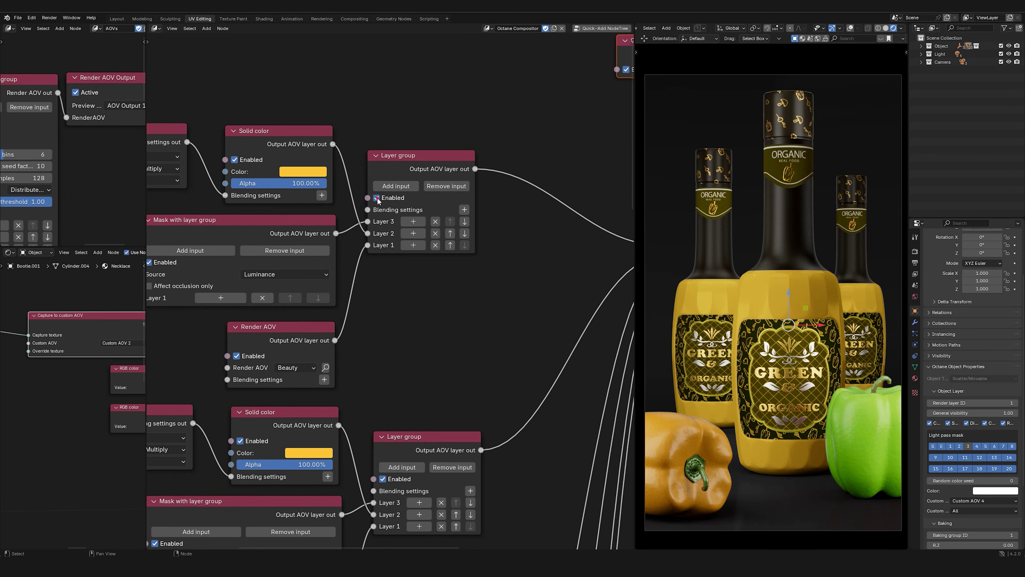
pyautogui.moveTo(375, 199); pyautogui.dragTo(472, 172, button='middle')
pyautogui.scroll(3, 471, 172)
pyautogui.click(347, 135)
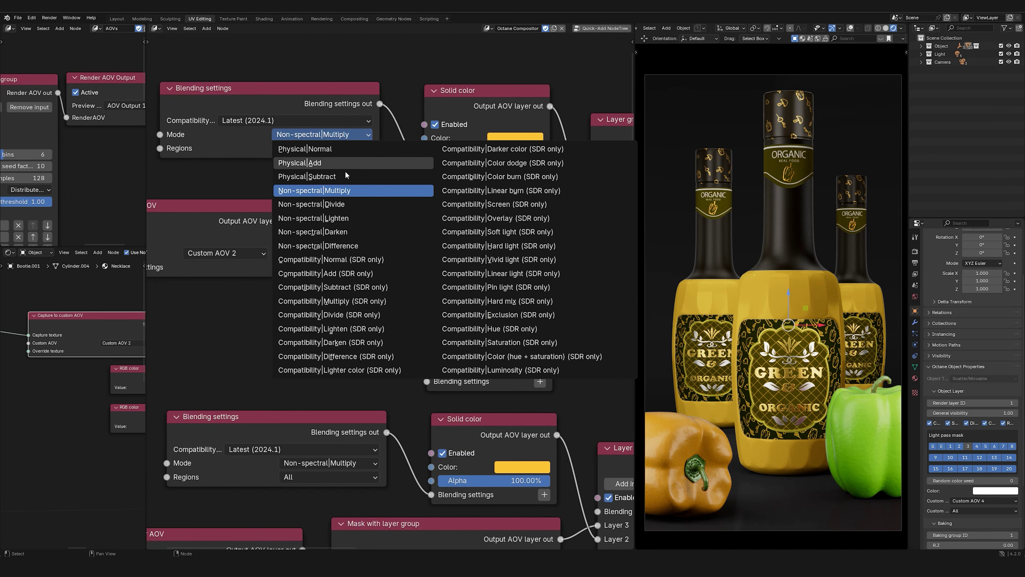
pyautogui.click(521, 232)
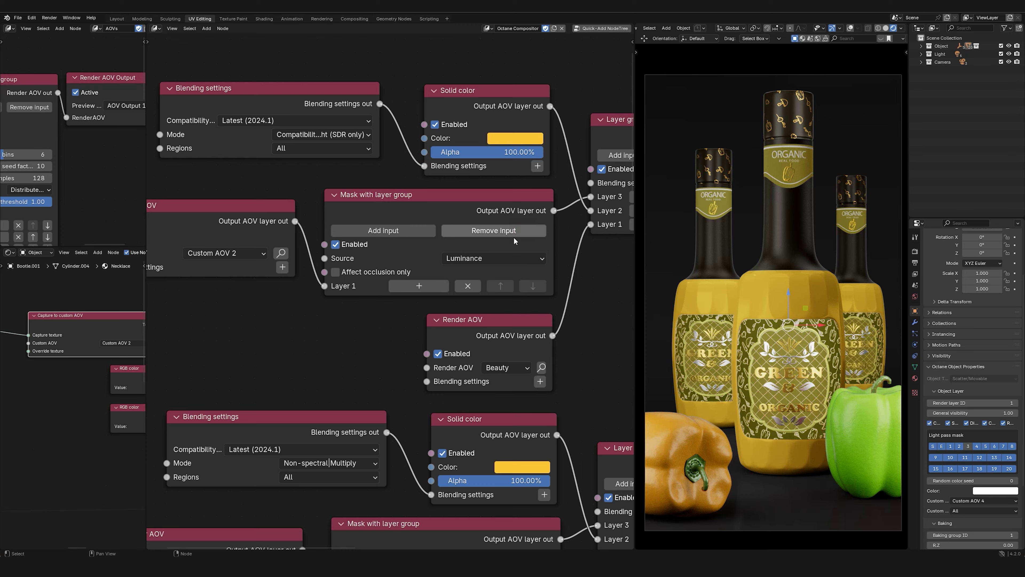
# Step: Try other colors on the duplicated Solid color node
pyautogui.moveTo(513, 237); pyautogui.dragTo(400, 268, button='middle')
pyautogui.click(394, 208)
pyautogui.click(400, 110)
pyautogui.moveTo(400, 109)
pyautogui.mouseDown()
pyautogui.moveTo(392, 101)
pyautogui.moveTo(387, 113)
pyautogui.moveTo(395, 106)
pyautogui.mouseUp()
pyautogui.moveTo(486, 34); pyautogui.dragTo(487, 24)
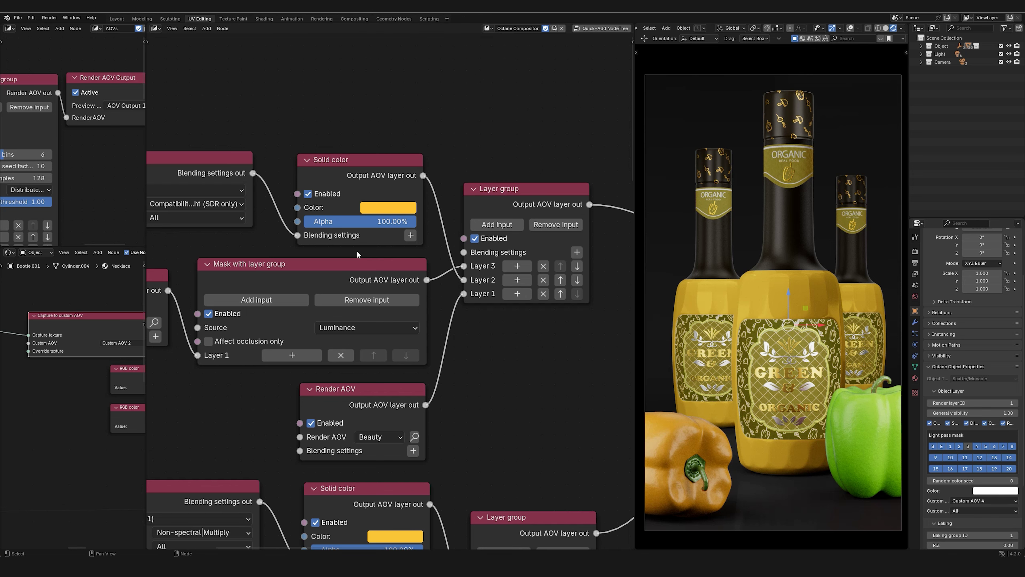
# Step: Widen the shader editor, reopen the front bottle's Label material and disable its white Metallic layer
pyautogui.moveTo(151, 245); pyautogui.dragTo(438, 245)
pyautogui.click(797, 383)
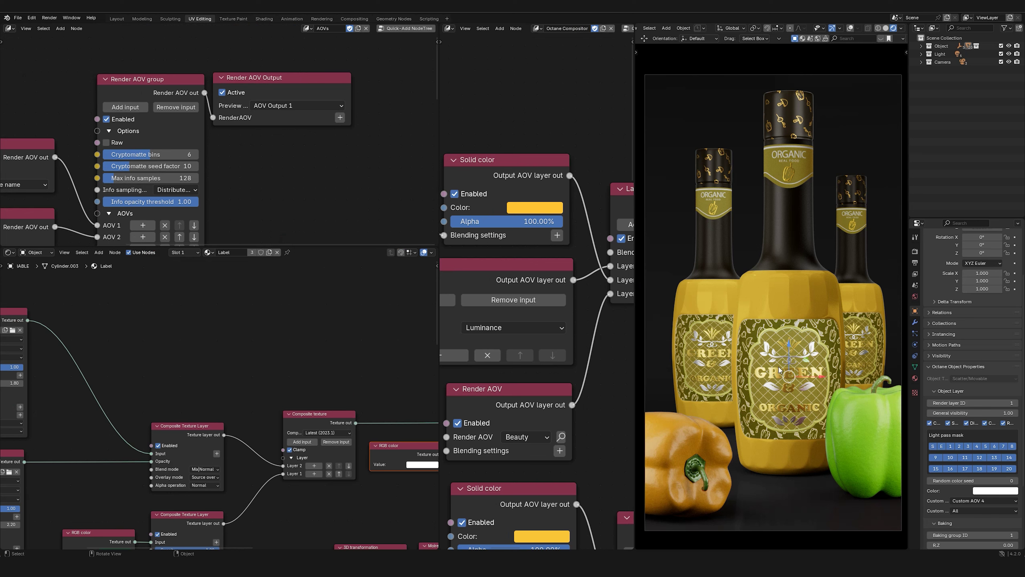
pyautogui.scroll(-6, 234, 384)
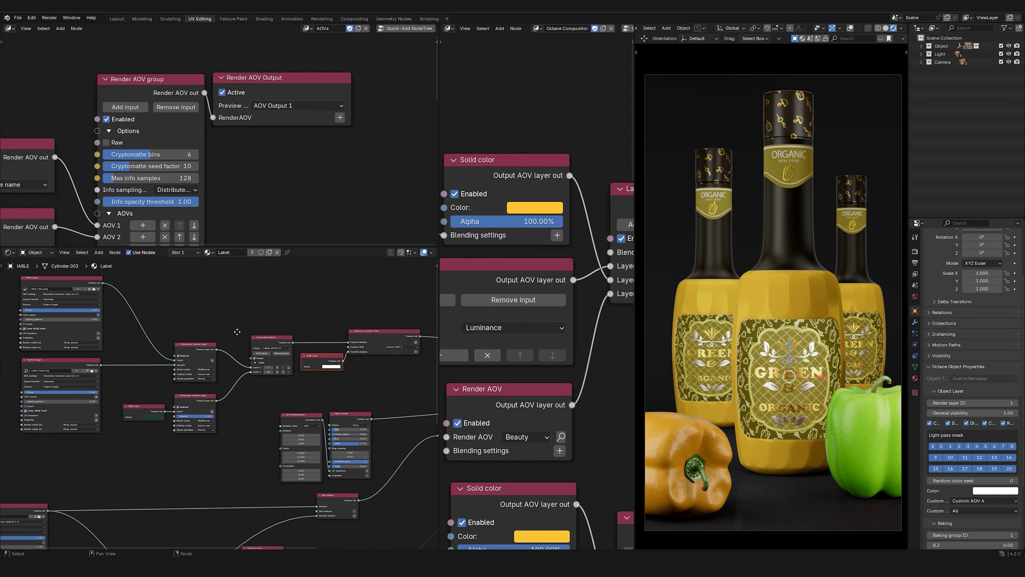
pyautogui.scroll(6, 264, 421)
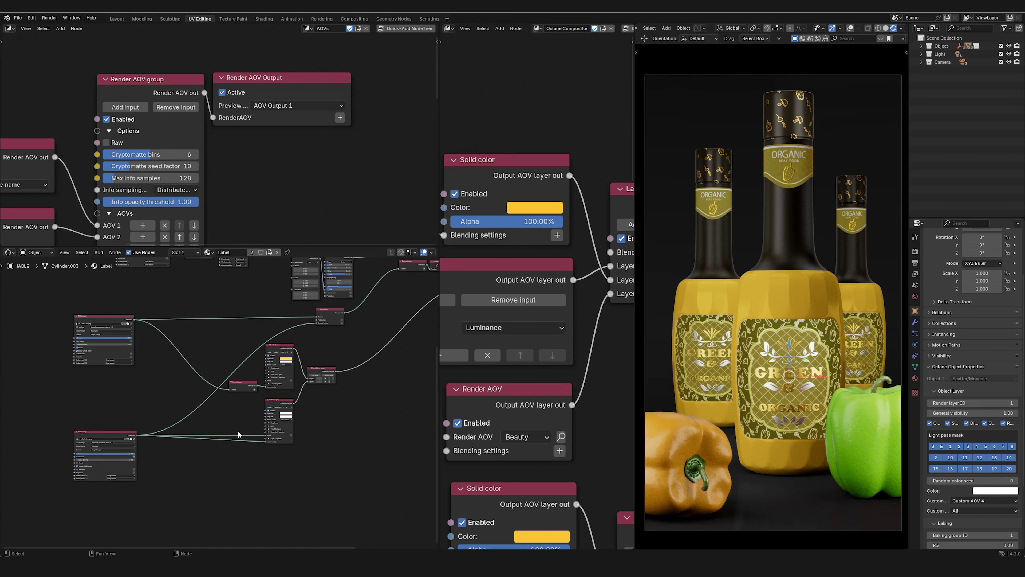
pyautogui.scroll(2, 263, 420)
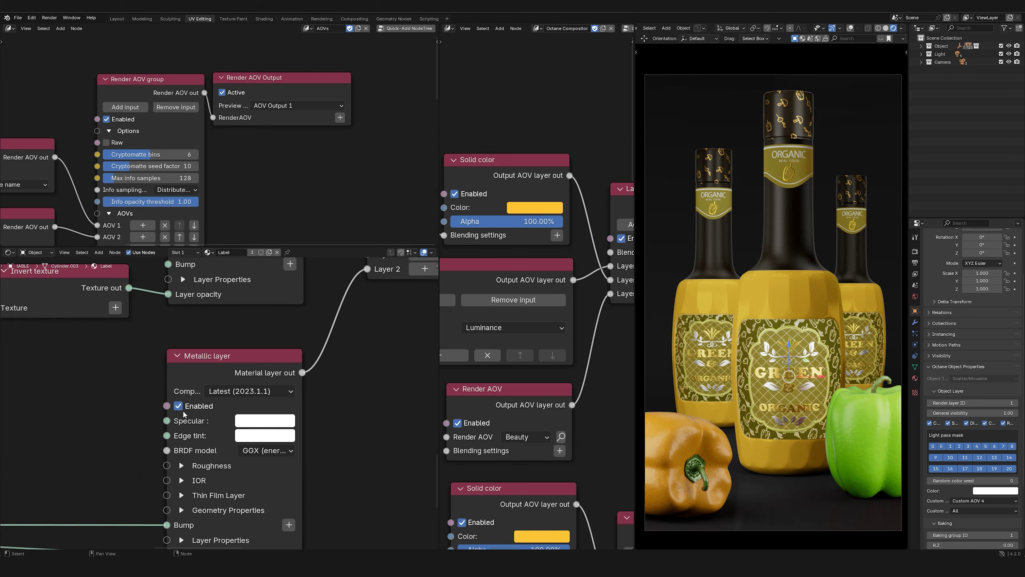
pyautogui.click(179, 405)
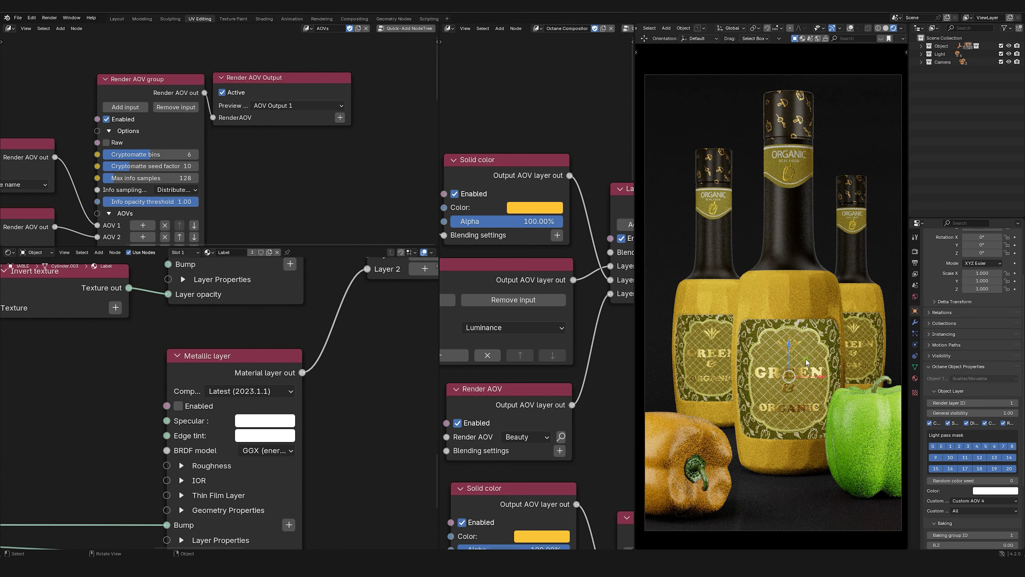
# Step: Re-enable the white Metallic layer and insert a Capture to custom AOV node set to Custom AOV 3 into its layer opacity link
pyautogui.click(179, 405)
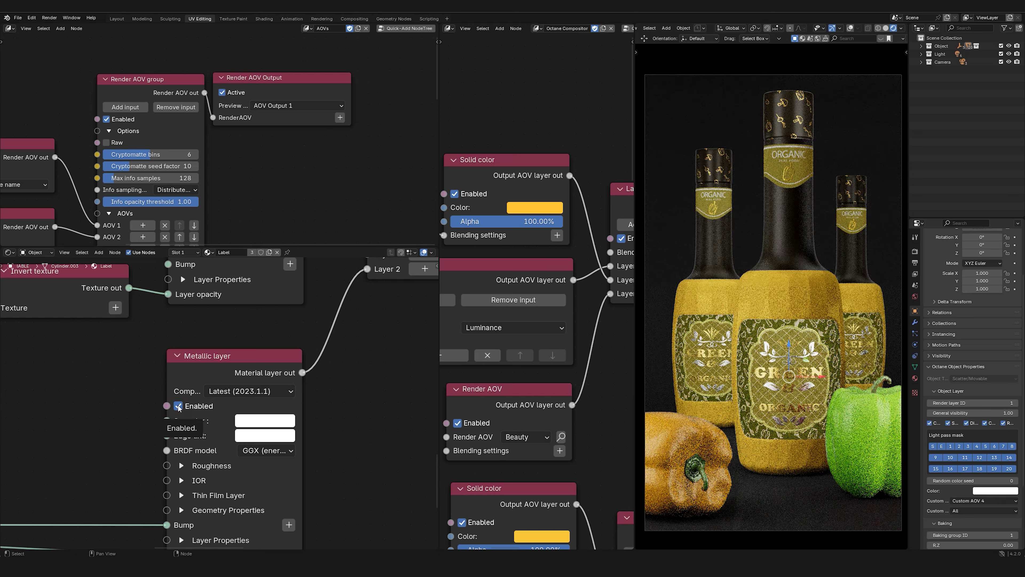
pyautogui.scroll(-4, 198, 395)
pyautogui.moveTo(178, 426); pyautogui.dragTo(392, 388, button='middle')
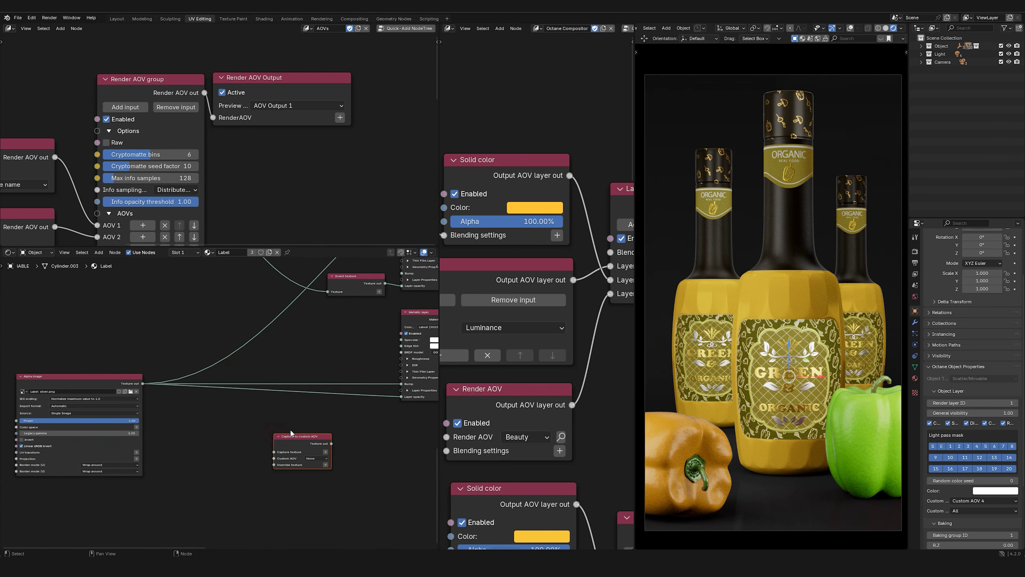
pyautogui.scroll(2, 335, 424)
pyautogui.moveTo(307, 437); pyautogui.dragTo(350, 383)
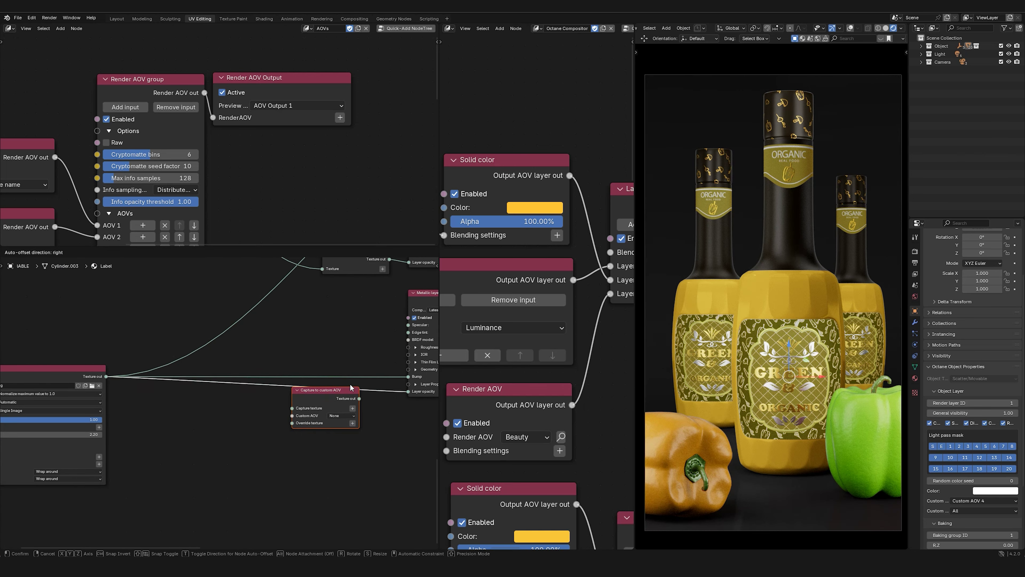
pyautogui.scroll(2, 350, 383)
pyautogui.moveTo(280, 404); pyautogui.dragTo(203, 404)
pyautogui.click(309, 421)
pyautogui.click(326, 467)
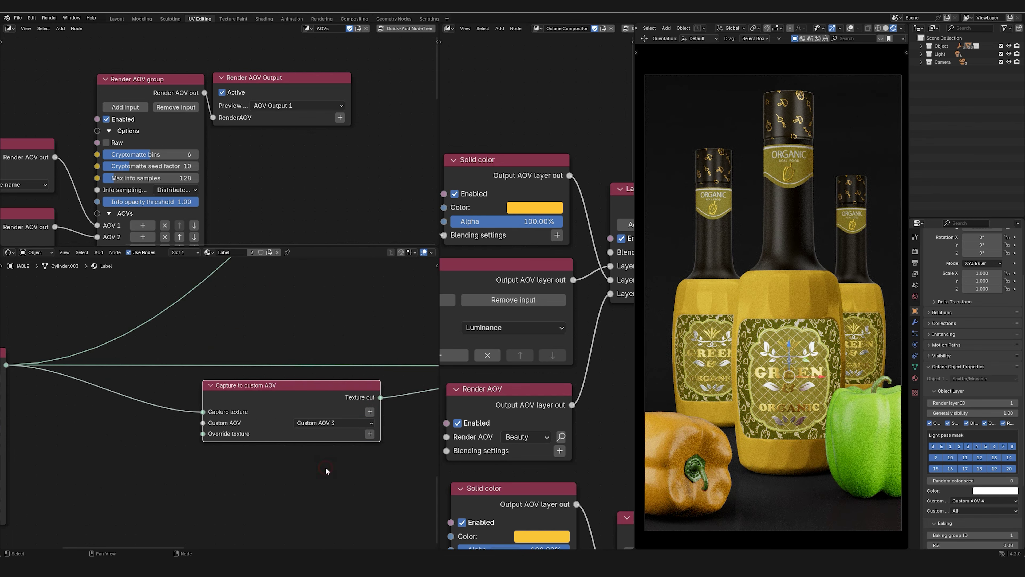
# Step: Preview Custom AOV 3 to check the leaf mask, and return the preview to AOV Output 1
pyautogui.click(297, 106)
pyautogui.click(298, 163)
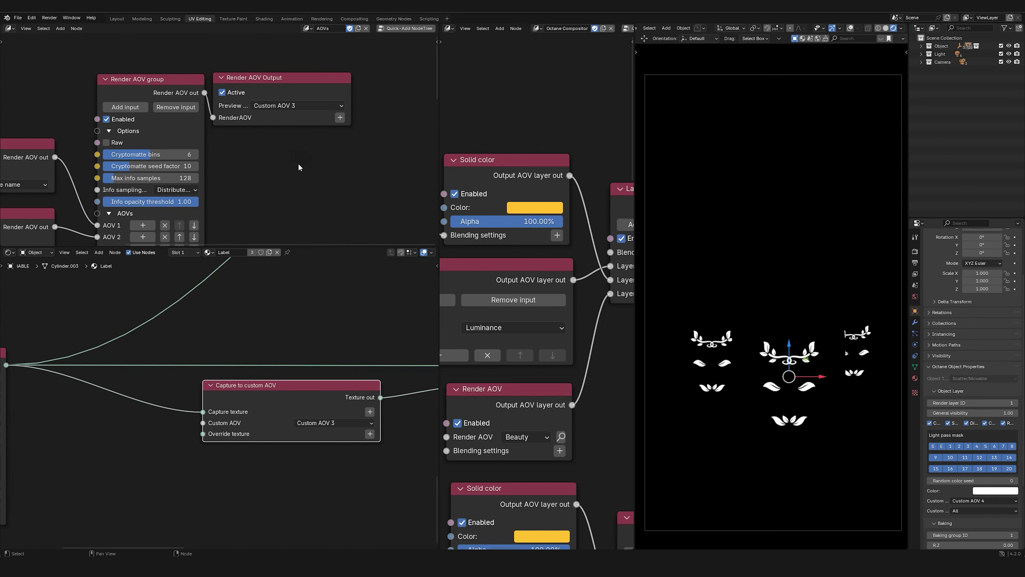
pyautogui.click(297, 105)
pyautogui.click(282, 225)
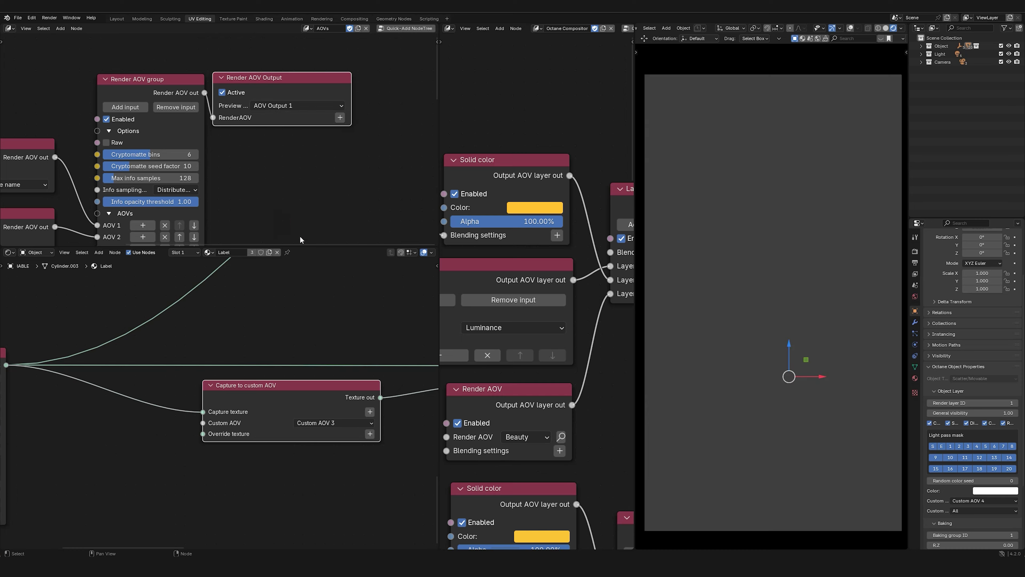
# Step: Widen the compositor editor and duplicate the Custom AOV 2 layer group with its mask nodes above the original
pyautogui.moveTo(286, 245); pyautogui.dragTo(286, 319)
pyautogui.click(297, 141)
pyautogui.moveTo(438, 108); pyautogui.dragTo(80, 108)
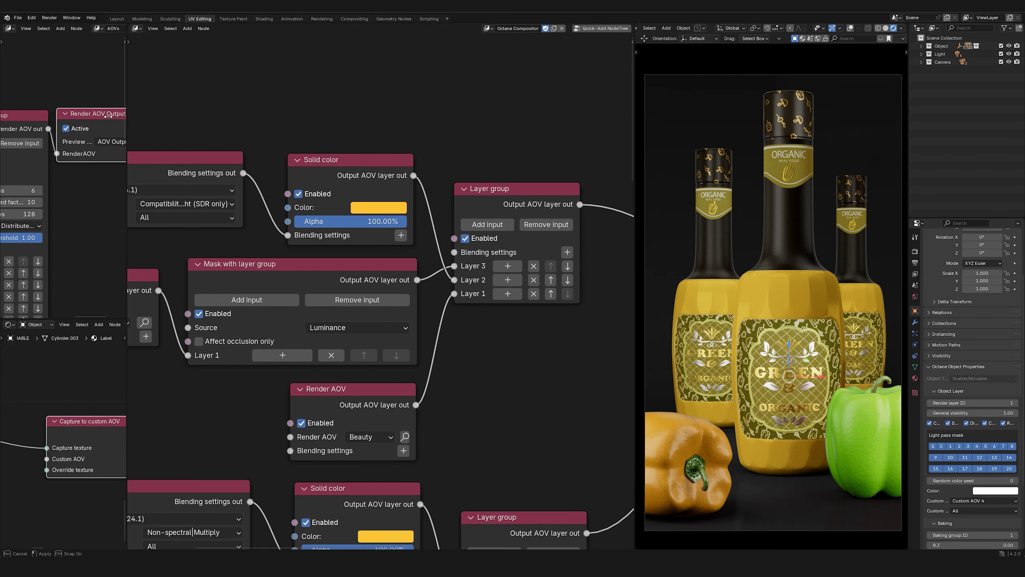
pyautogui.scroll(-5, 351, 186)
pyautogui.moveTo(418, 325); pyautogui.dragTo(423, 183, button='middle')
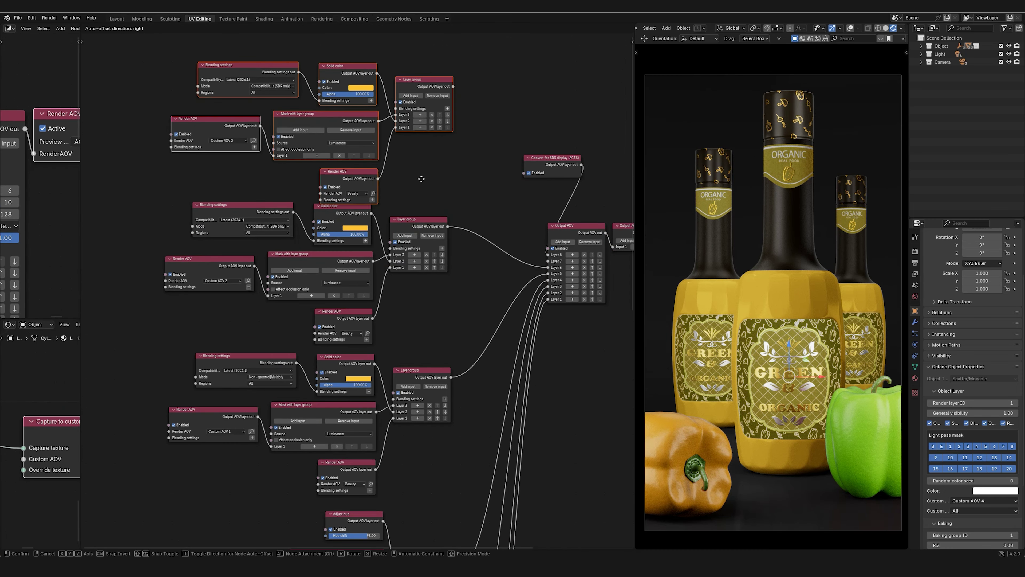
pyautogui.scroll(2, 554, 231)
pyautogui.scroll(1, 555, 230)
pyautogui.moveTo(555, 231); pyautogui.dragTo(538, 276, button='middle')
pyautogui.scroll(2, 183, 149)
# Step: Set the duplicated mask's Render AOV to Custom AOV 3 and connect its layer group to the Output AOV node
pyautogui.click(183, 149)
pyautogui.click(584, 186)
pyautogui.scroll(-2, 584, 186)
pyautogui.scroll(1, 503, 301)
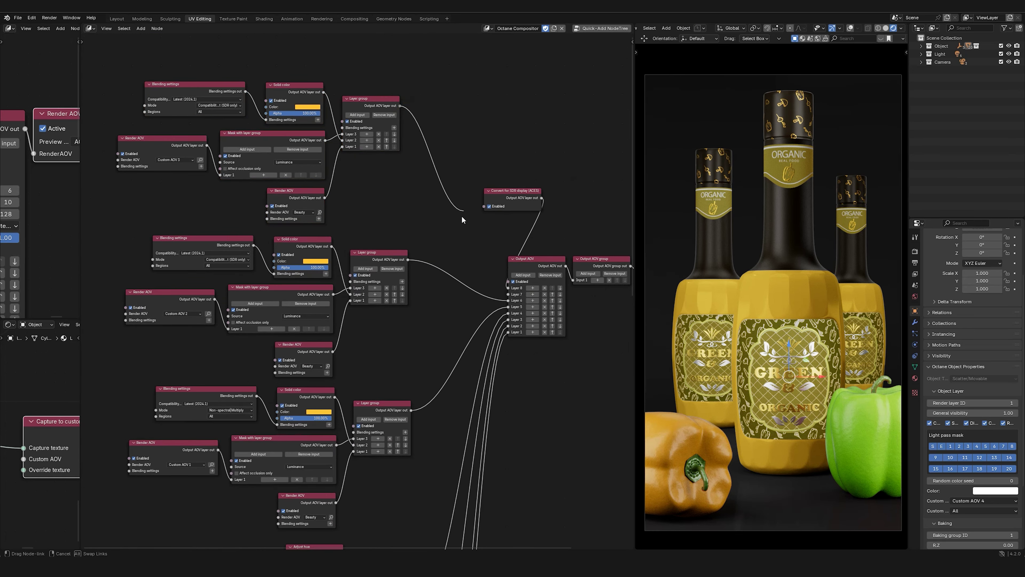
pyautogui.scroll(3, 444, 169)
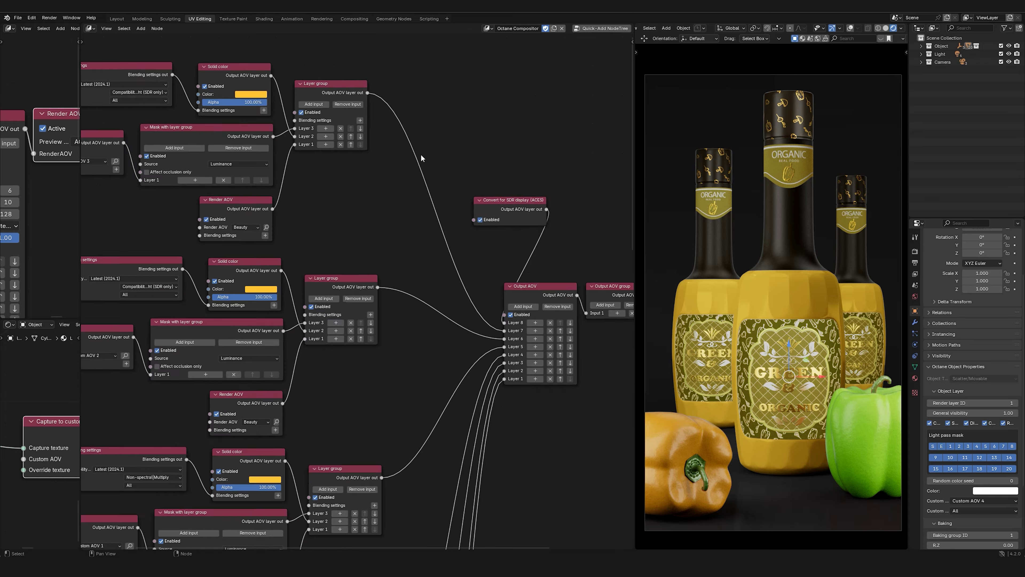
# Step: Set the Custom AOV 3 group's blending mode to Non-spectral|Multiply and its Solid color to orange
pyautogui.click(226, 95)
pyautogui.click(428, 172)
pyautogui.click(379, 100)
pyautogui.moveTo(383, 178)
pyautogui.mouseDown()
pyautogui.moveTo(390, 165)
pyautogui.moveTo(385, 183)
pyautogui.mouseUp()
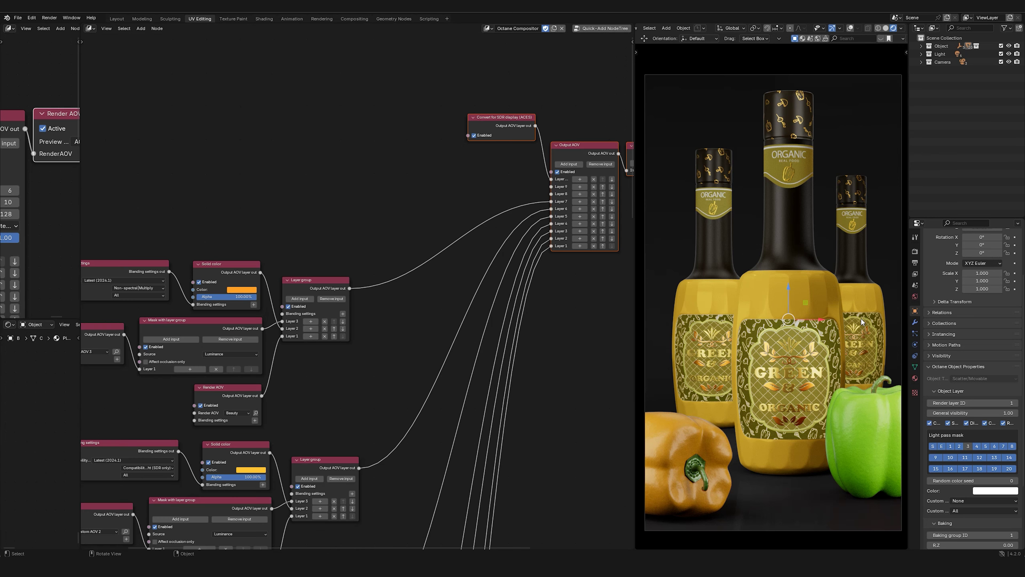
# Step: Assign Custom AOV 4 to the front bottle and Custom AOV 5 to the back-left bottle in their object layer settings
pyautogui.click(956, 500)
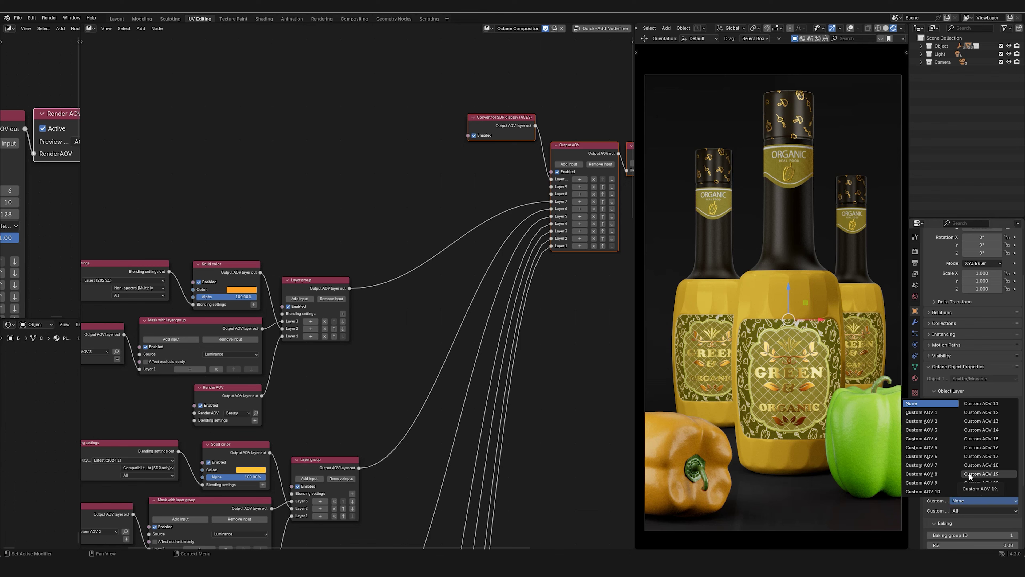
pyautogui.click(942, 438)
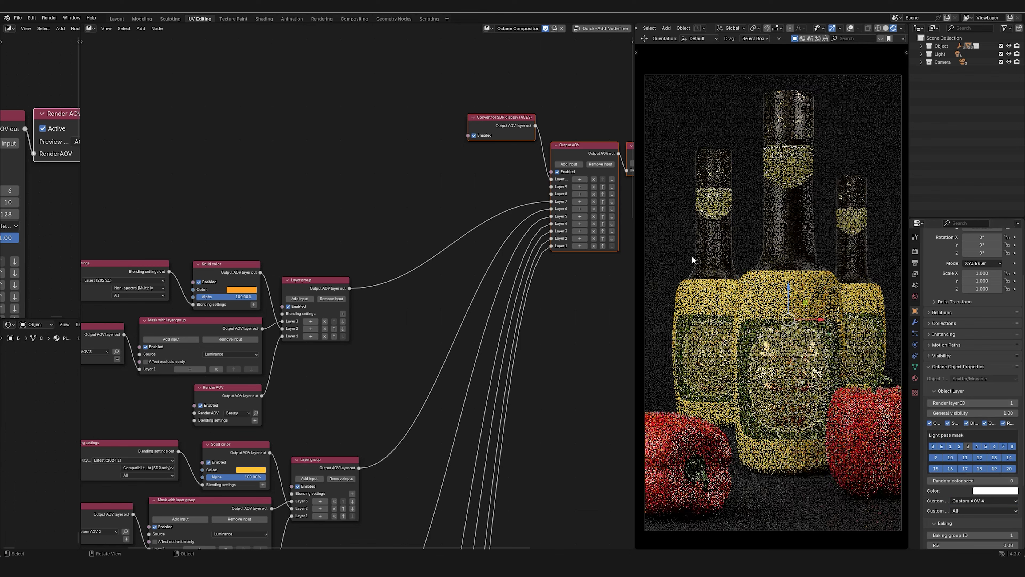
pyautogui.click(706, 291)
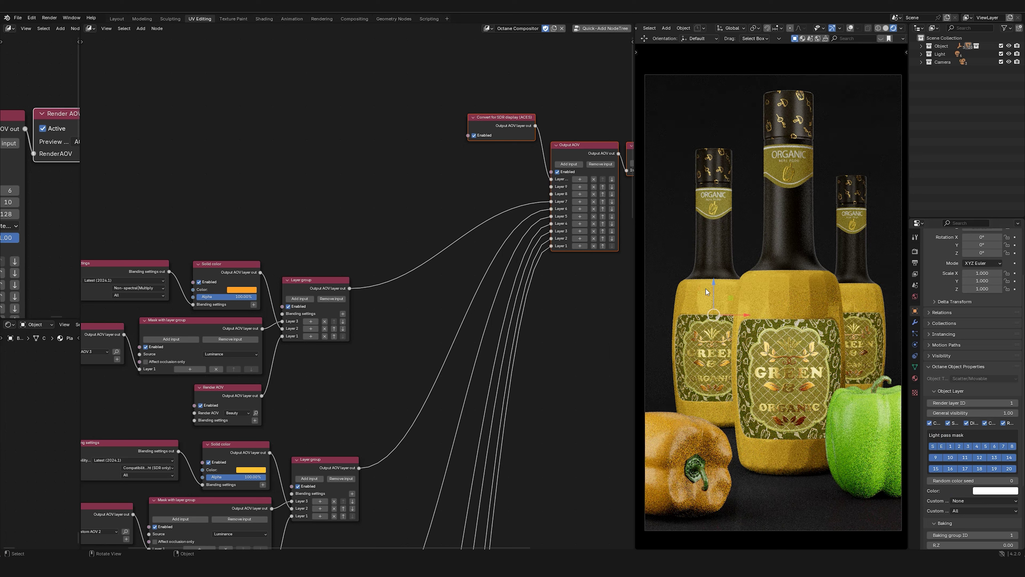
pyautogui.click(966, 500)
pyautogui.click(935, 447)
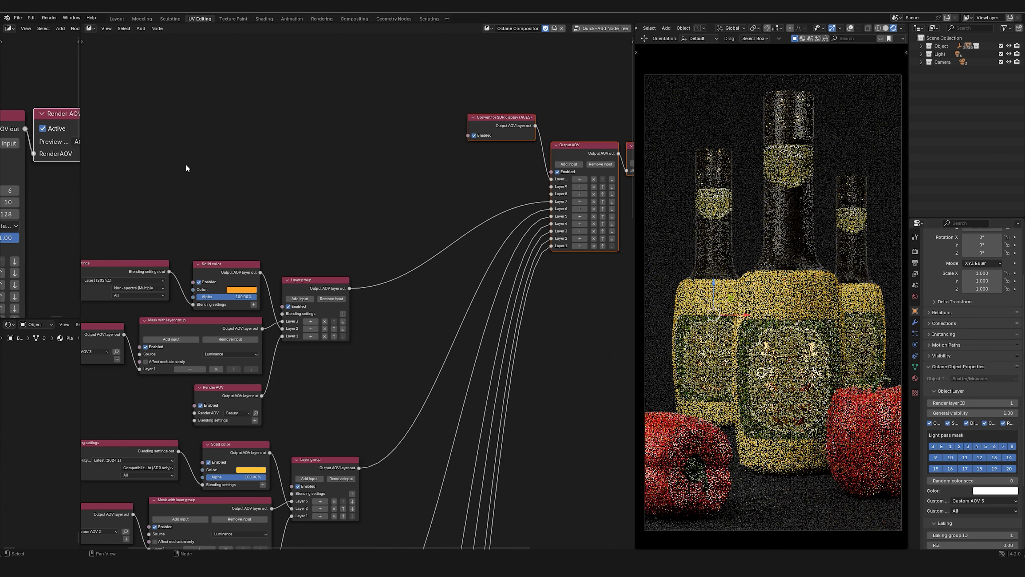
# Step: Widen the AOVs editor, preview Custom AOV 4 and Custom AOV 5 to check the bottle masks, and restore AOV Output 1
pyautogui.moveTo(81, 142); pyautogui.dragTo(273, 142)
pyautogui.click(213, 141)
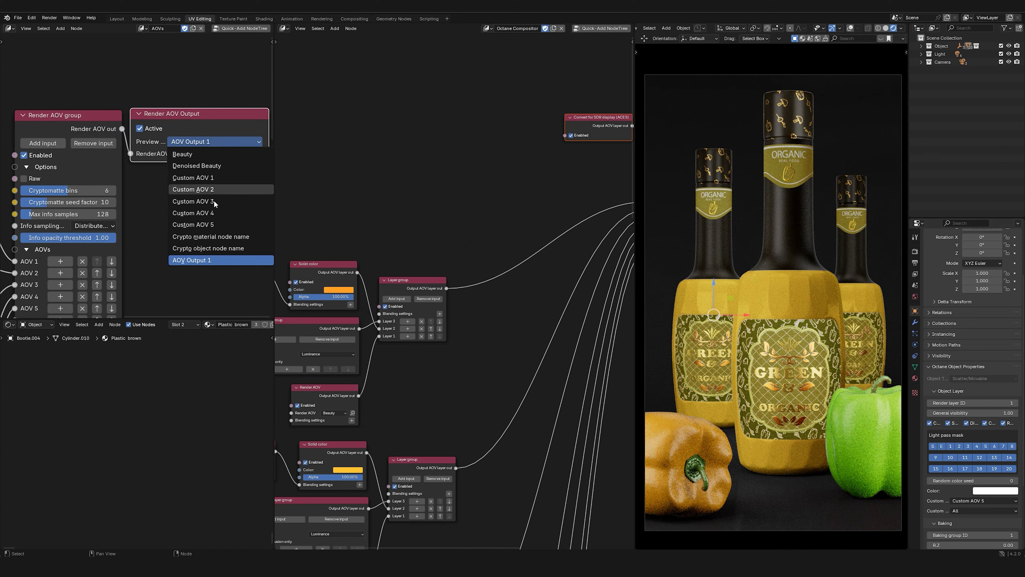
pyautogui.click(210, 212)
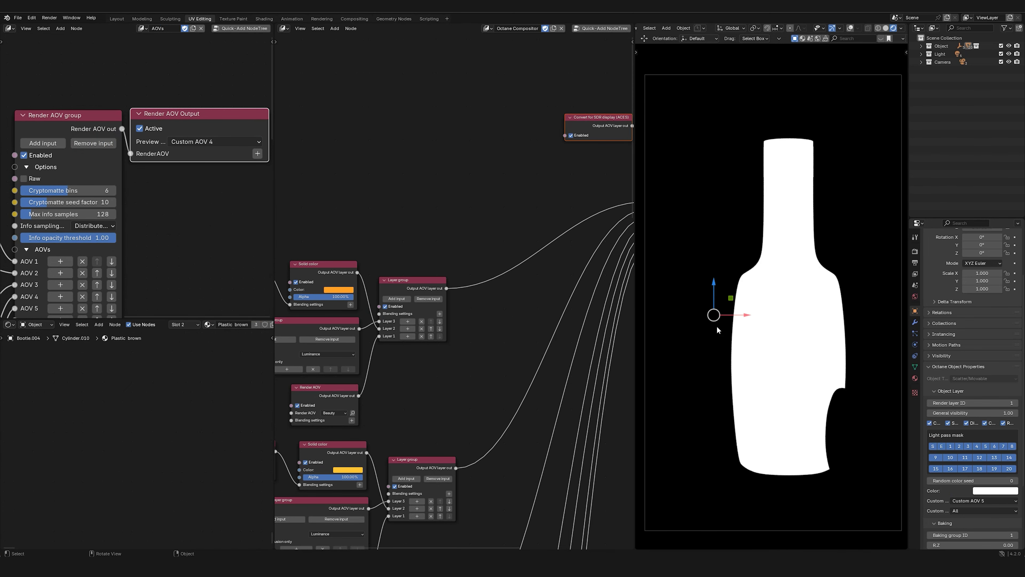
pyautogui.click(209, 142)
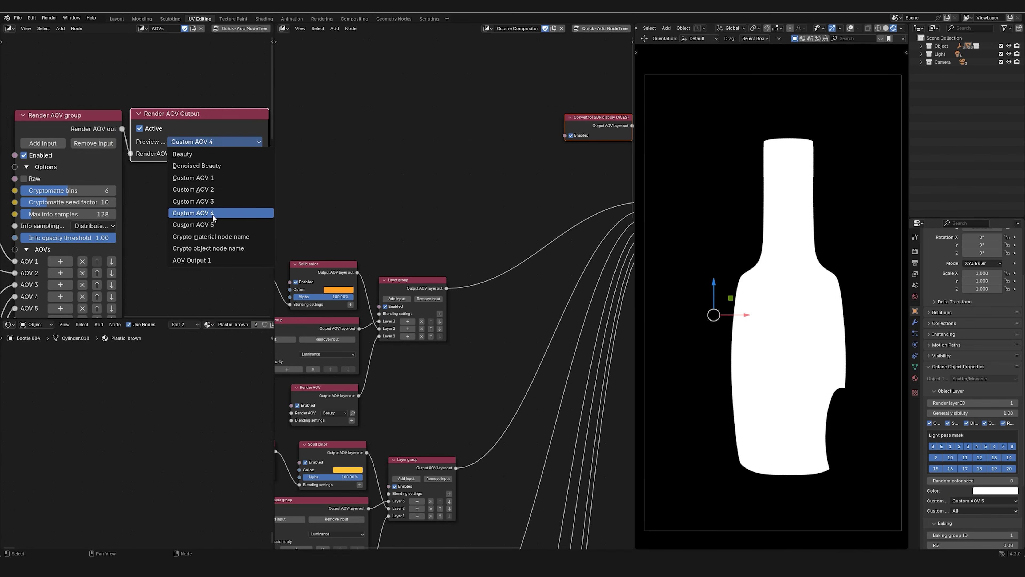
pyautogui.click(210, 225)
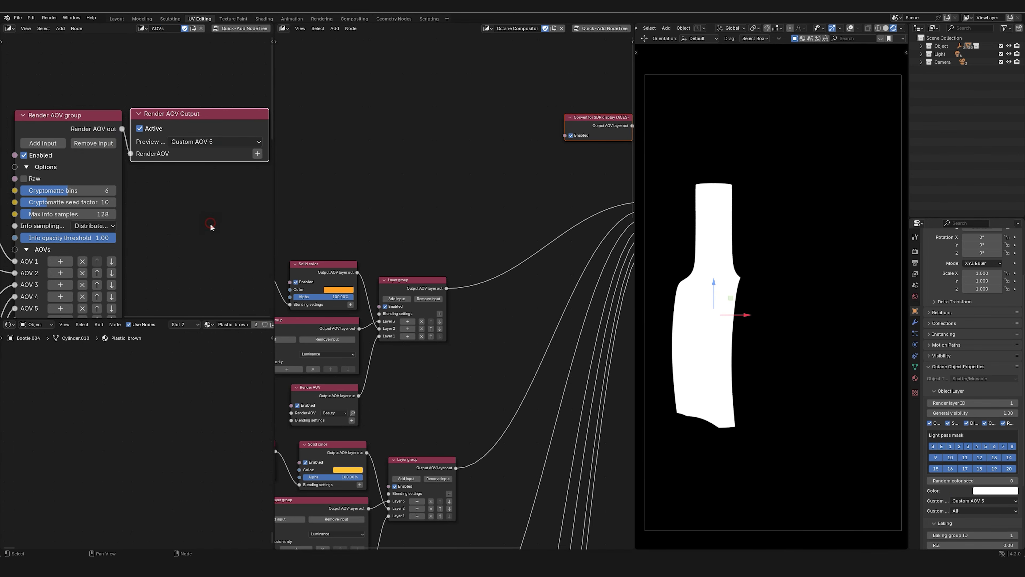
pyautogui.click(179, 142)
pyautogui.click(201, 260)
# Step: Widen the compositor editor again and add two more inputs to the Output AOV group node
pyautogui.moveTo(275, 216); pyautogui.dragTo(86, 216)
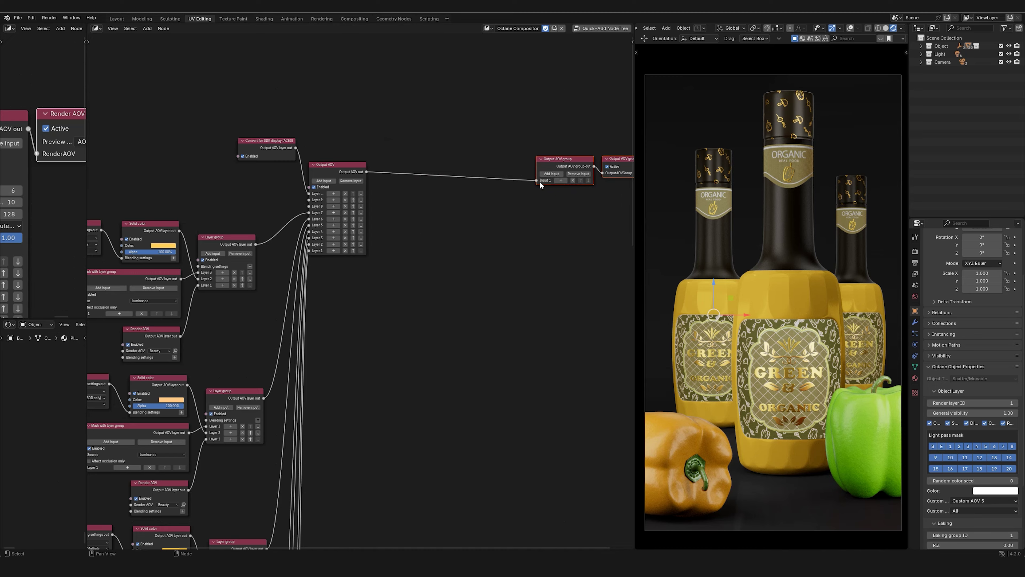
pyautogui.scroll(3, 551, 181)
pyautogui.click(478, 178)
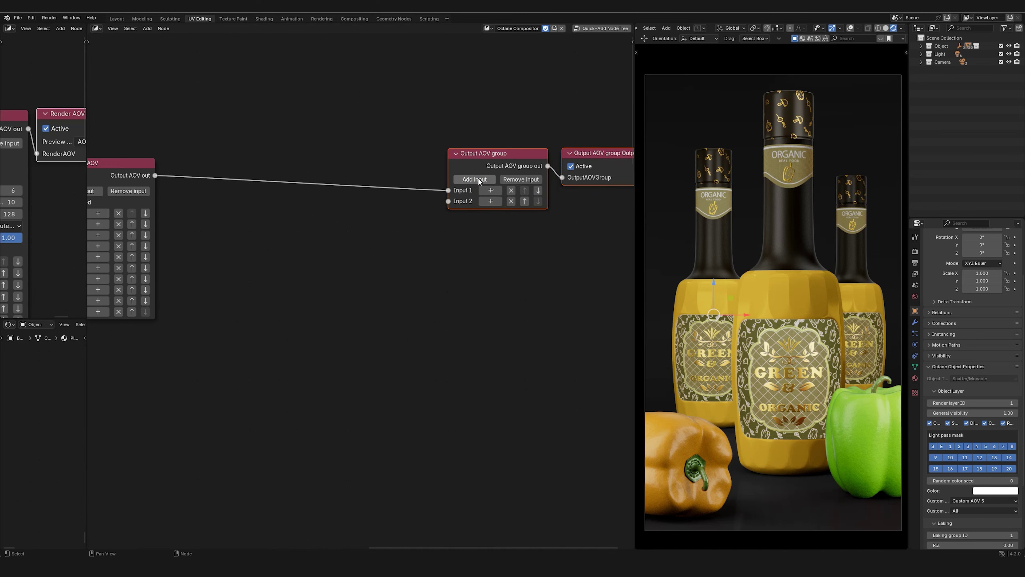
pyautogui.click(489, 183)
# Step: Duplicate the whole compositor layer setup and connect the copy's Output AOV to Input 2 of the Output AOV group
pyautogui.keyDown('ctrl'); pyautogui.moveTo(489, 182); pyautogui.dragTo(414, 266, button='middle'); pyautogui.keyUp('ctrl')
pyautogui.moveTo(216, 67); pyautogui.dragTo(436, 505)
pyautogui.moveTo(405, 94); pyautogui.dragTo(286, 64)
pyautogui.hotkey('shift', 'd')
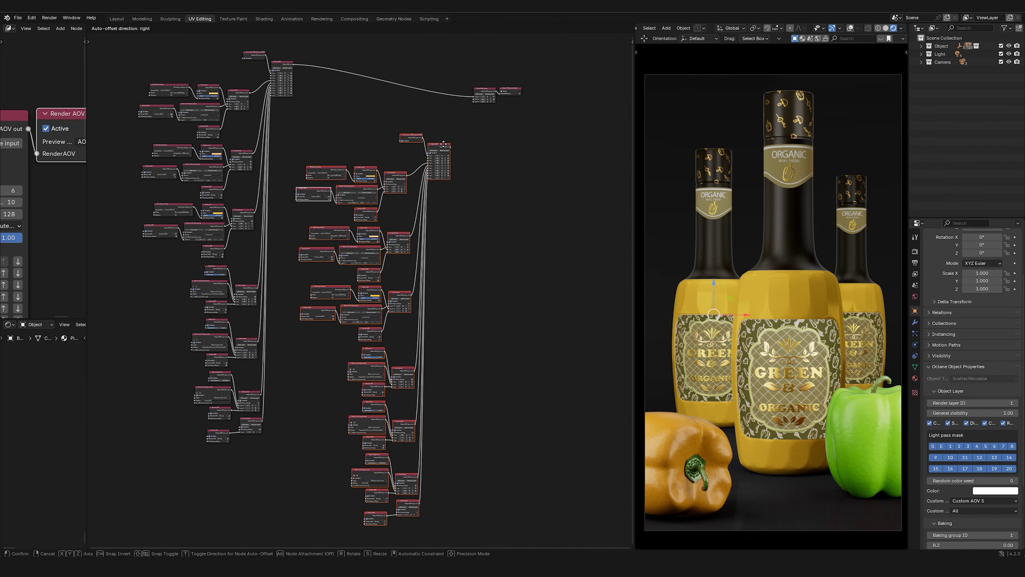
pyautogui.click(451, 123)
pyautogui.scroll(8, 451, 123)
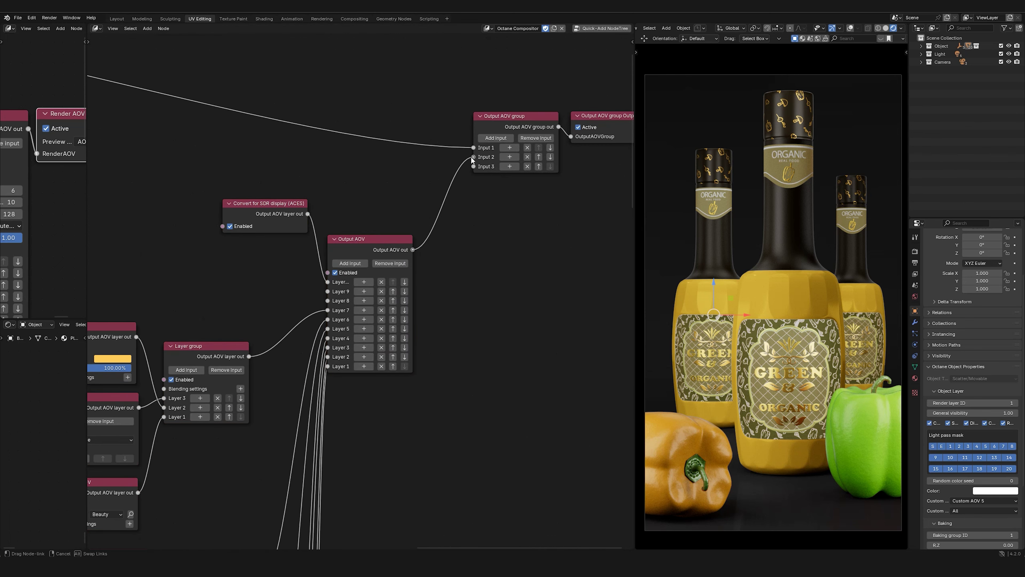
pyautogui.scroll(-8, 464, 219)
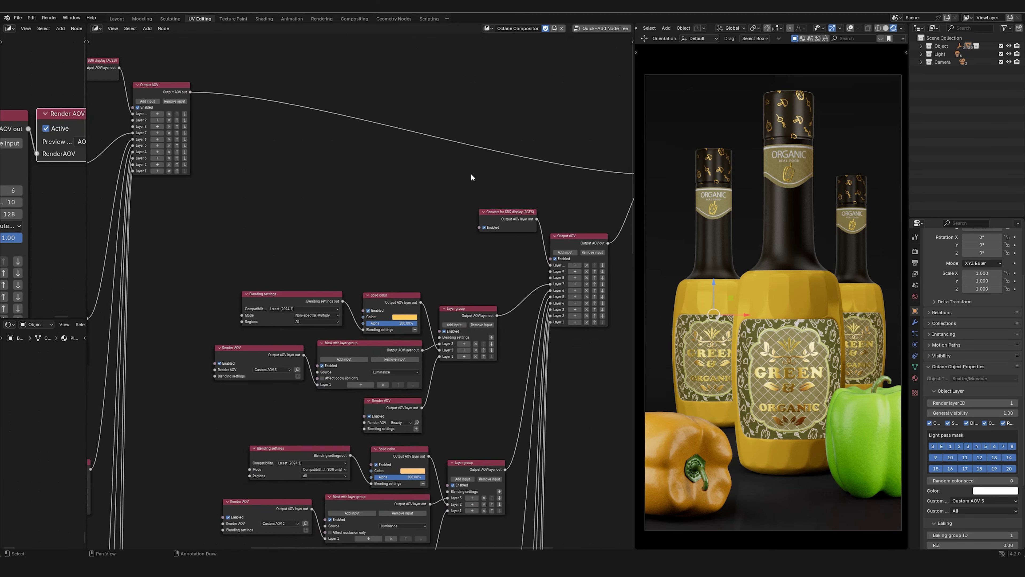
# Step: With AOV Output 2 previewed, disable the copied left pepper's layer group and set the right pepper's hue shift to 14.00
pyautogui.moveTo(61, 226); pyautogui.dragTo(16, 242, button='middle')
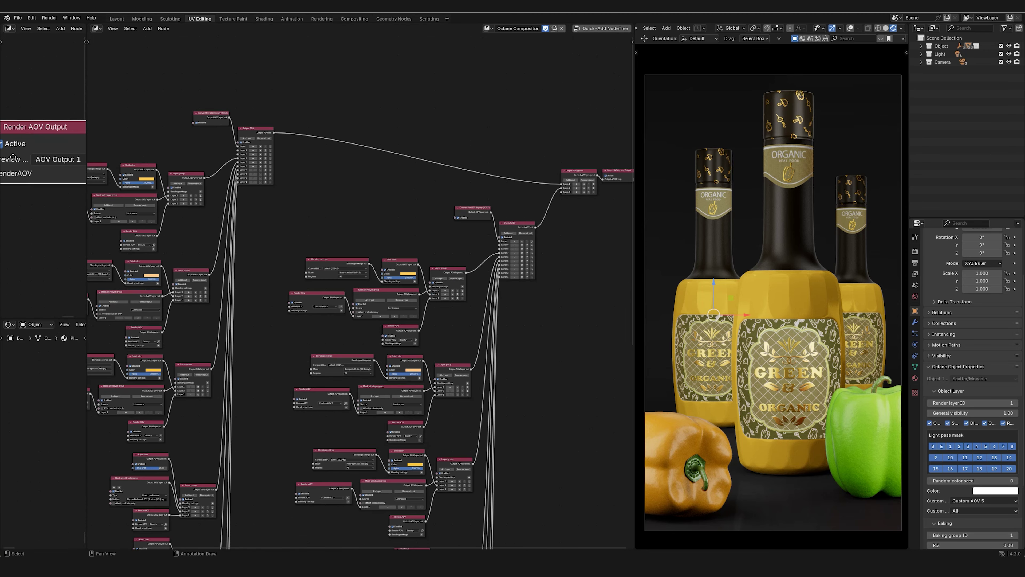
pyautogui.click(57, 159)
pyautogui.click(80, 313)
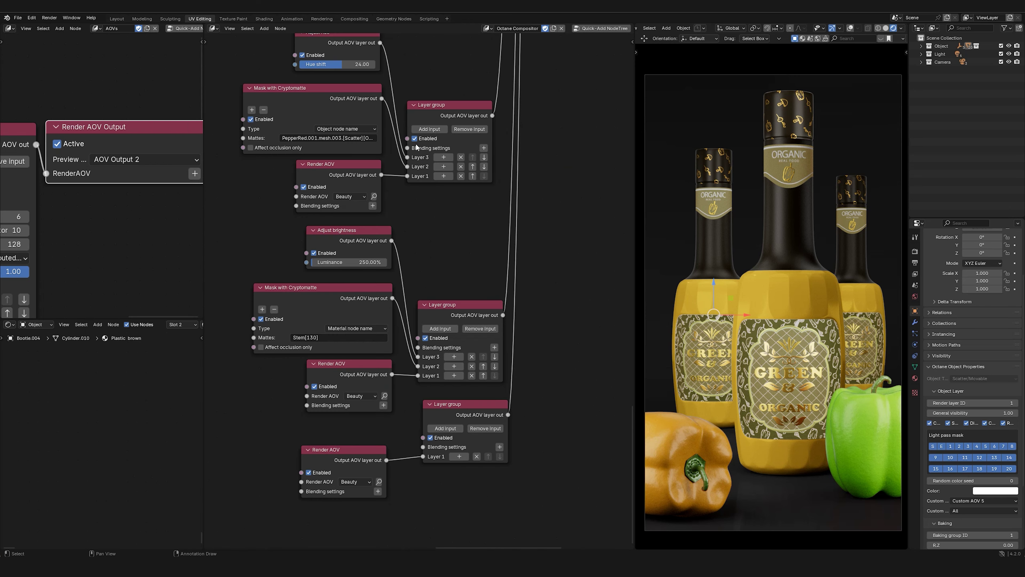
pyautogui.click(415, 139)
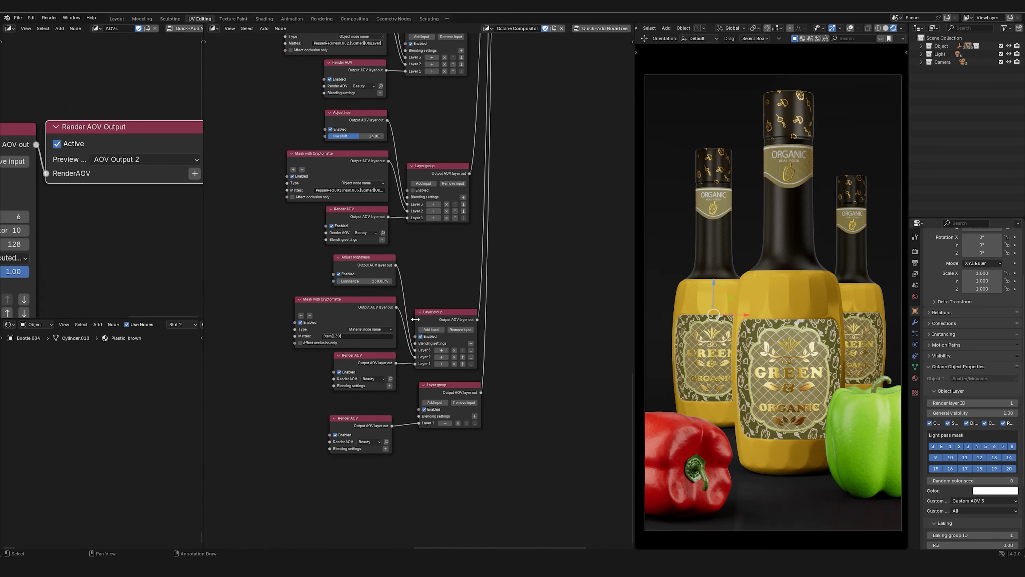
pyautogui.moveTo(388, 156); pyautogui.dragTo(382, 156)
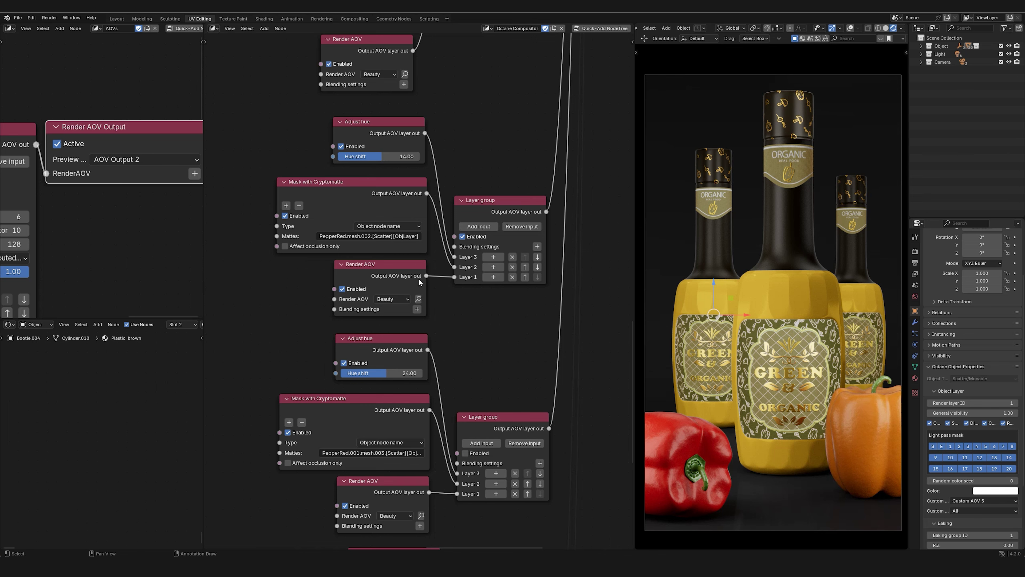
# Step: Set the copied bottle's Solid color to light blue and paste the same color into the label's Solid color node
pyautogui.moveTo(446, 153); pyautogui.dragTo(390, 174, button='middle')
pyautogui.moveTo(467, 385); pyautogui.dragTo(445, 291, button='middle')
pyautogui.click(444, 291)
pyautogui.click(458, 176)
pyautogui.scroll(-5, 366, 306)
pyautogui.moveTo(405, 140); pyautogui.dragTo(408, 233, button='middle')
pyautogui.scroll(7, 410, 232)
pyautogui.click(410, 230)
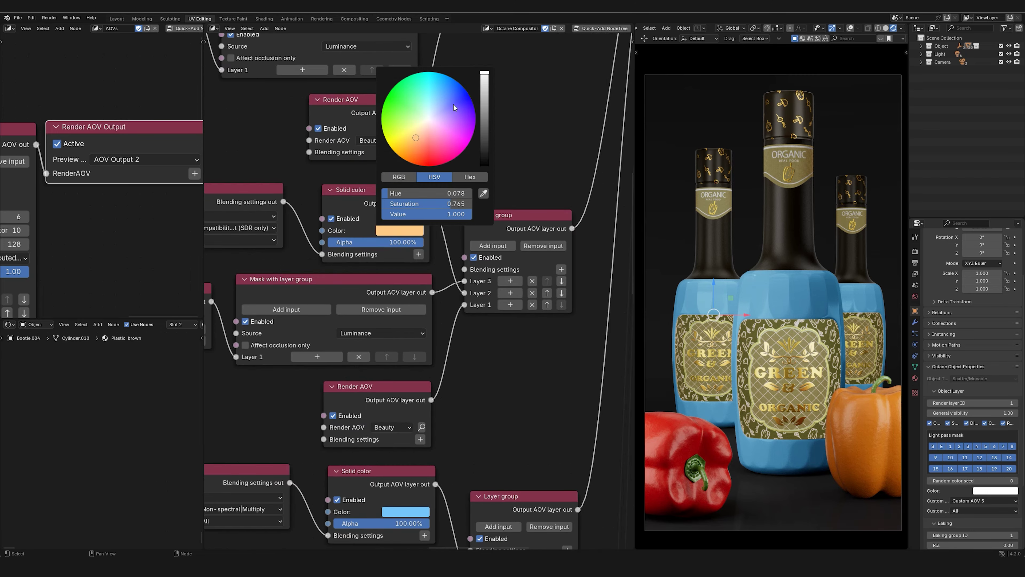
pyautogui.hotkey('ctrl', 'v')
pyautogui.click(561, 152)
# Step: Set the Solid color of the copied Custom AOV 3 leaf artwork group to a stronger blue
pyautogui.moveTo(476, 129); pyautogui.dragTo(464, 212, button='middle')
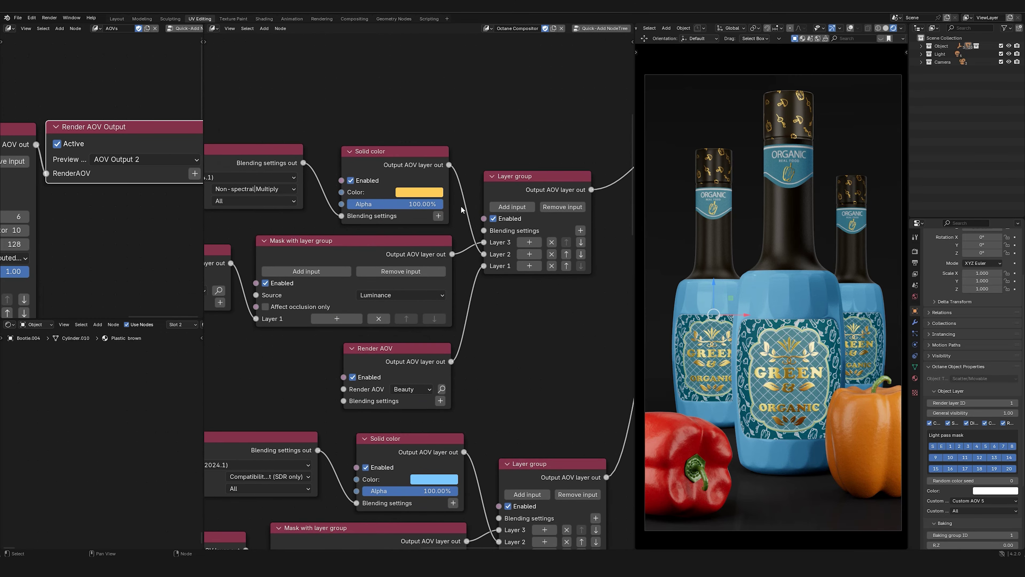
pyautogui.click(431, 190)
pyautogui.click(470, 61)
pyautogui.moveTo(469, 61); pyautogui.dragTo(471, 57)
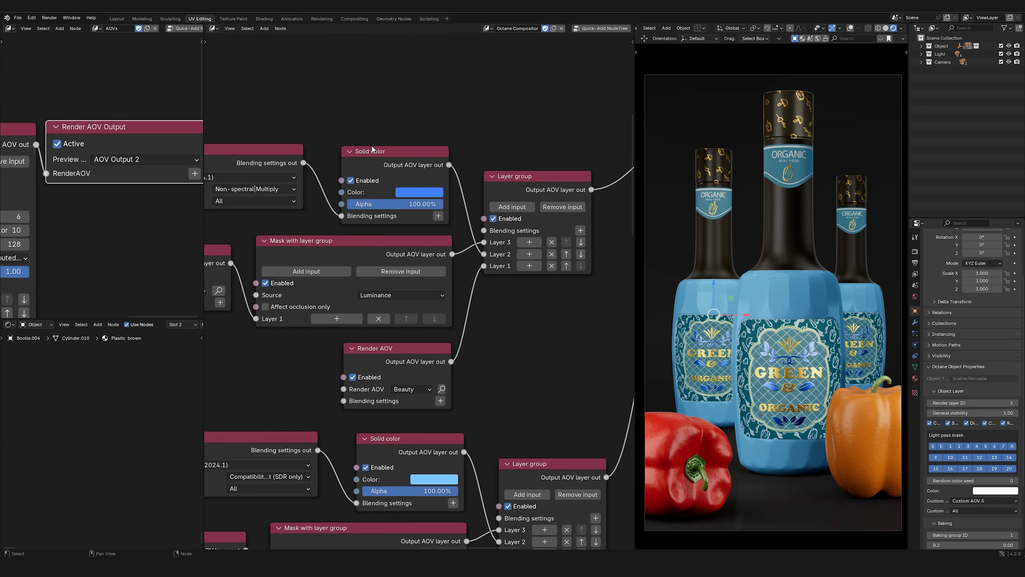
# Step: Duplicate the entire blue variant's node setup and place the copy beside it
pyautogui.scroll(-10, 372, 150)
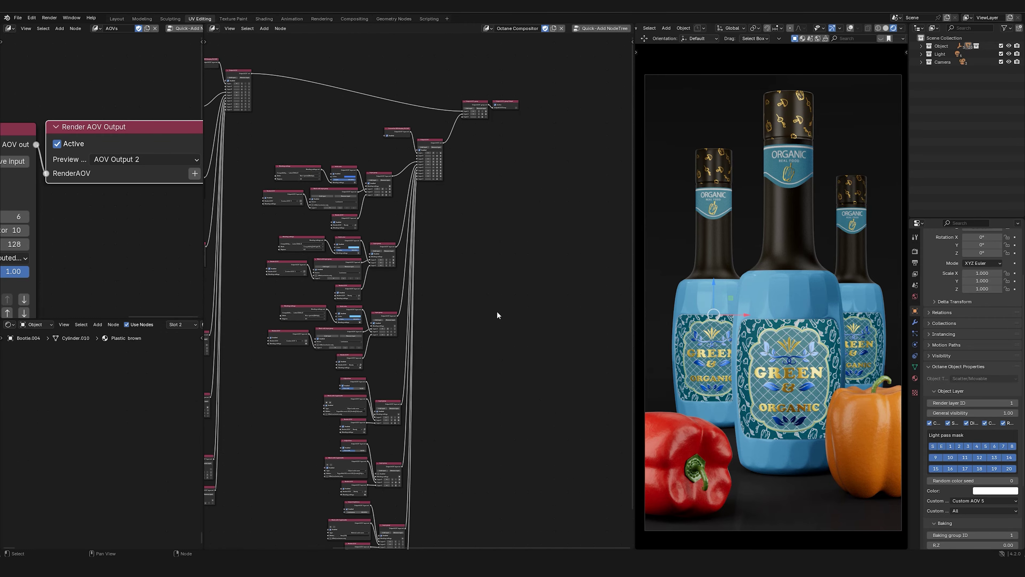
pyautogui.scroll(-6, 409, 268)
pyautogui.moveTo(445, 432); pyautogui.dragTo(297, 152)
pyautogui.hotkey('shift', 'd')
pyautogui.click(489, 225)
# Step: Move the output nodes beyond the new copy, connect it as the Output AOV group's third input and preview AOV Output 3
pyautogui.moveTo(317, 252); pyautogui.dragTo(259, 227)
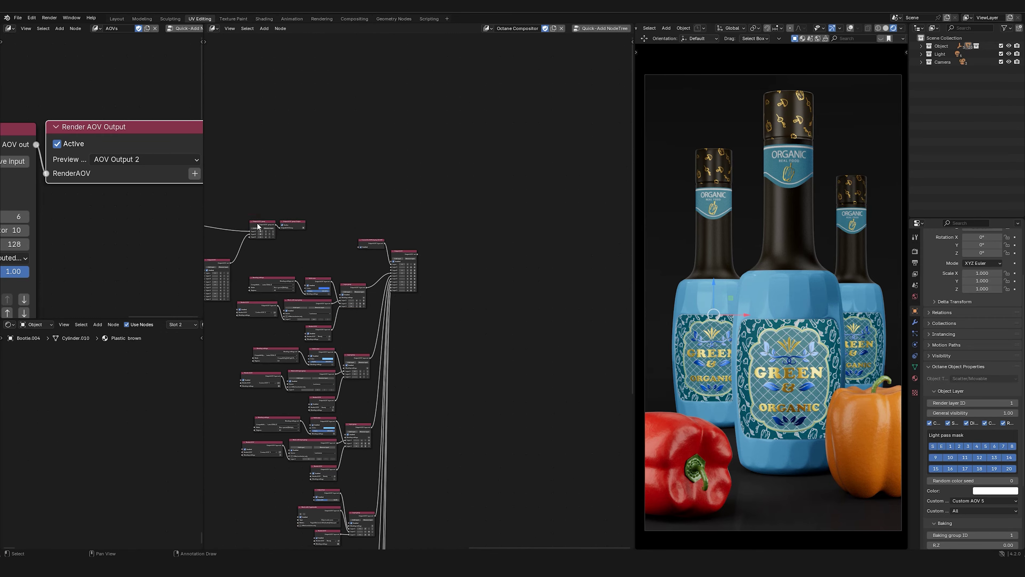
pyautogui.press('g')
pyautogui.click(456, 233)
pyautogui.scroll(8, 448, 242)
pyautogui.click(146, 159)
pyautogui.click(114, 323)
# Step: Set the Solid color nodes of the bottle and the label in the third setup to light green
pyautogui.scroll(5, 410, 259)
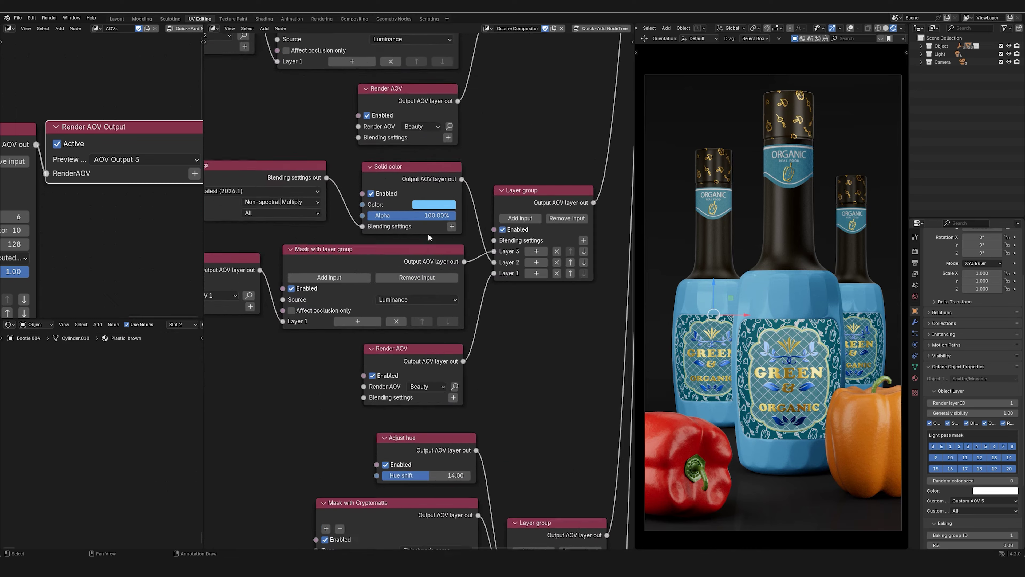
pyautogui.click(409, 266)
pyautogui.click(434, 99)
pyautogui.moveTo(433, 99); pyautogui.dragTo(418, 121)
pyautogui.moveTo(363, 133); pyautogui.dragTo(366, 338, button='middle')
pyautogui.click(409, 141)
pyautogui.click(417, 194)
# Step: Pick a new color on the third setup's Solid color node for the leaf artwork
pyautogui.moveTo(363, 170); pyautogui.dragTo(363, 420, button='middle')
pyautogui.click(391, 56)
pyautogui.moveTo(399, 130); pyautogui.dragTo(393, 114)
pyautogui.scroll(-8, 332, 241)
pyautogui.moveTo(401, 504); pyautogui.dragTo(428, 292, button='middle')
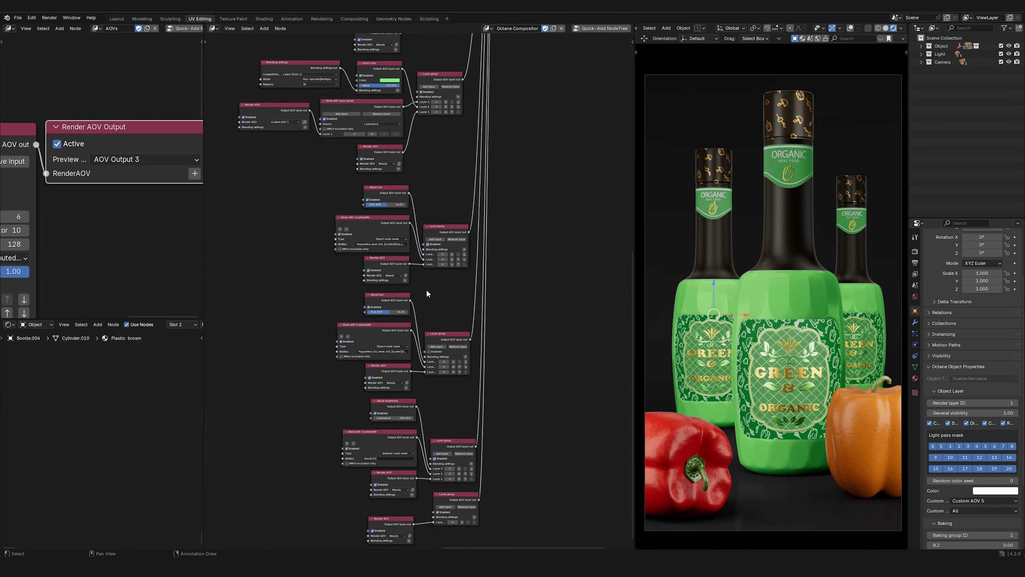
# Step: Enable the third setup's layer group for the front-left pepper and set its hue shift to 48
pyautogui.scroll(5, 427, 440)
pyautogui.click(427, 276)
pyautogui.scroll(2, 367, 271)
pyautogui.moveTo(340, 169); pyautogui.dragTo(350, 172)
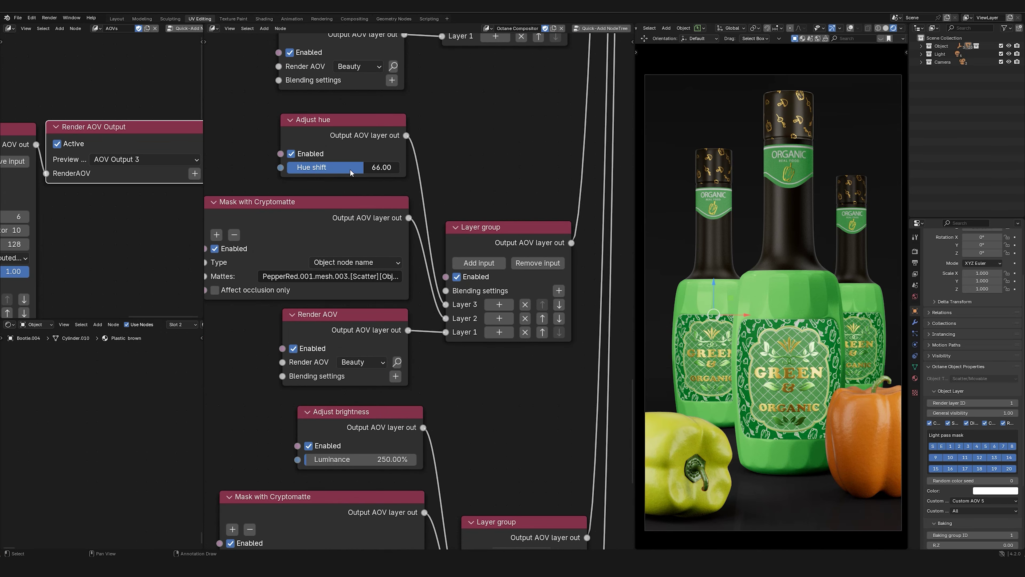
# Step: Preview the Beauty pass, AOV Output 1, AOV Output 2 and AOV Output 3 in turn to compare the variants
pyautogui.click(179, 162)
pyautogui.click(123, 182)
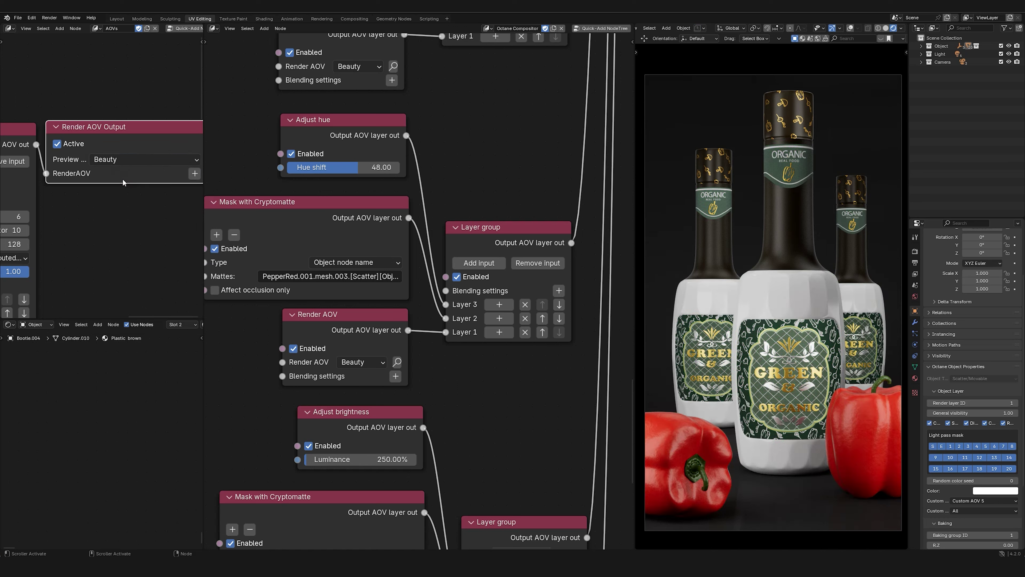
pyautogui.click(137, 162)
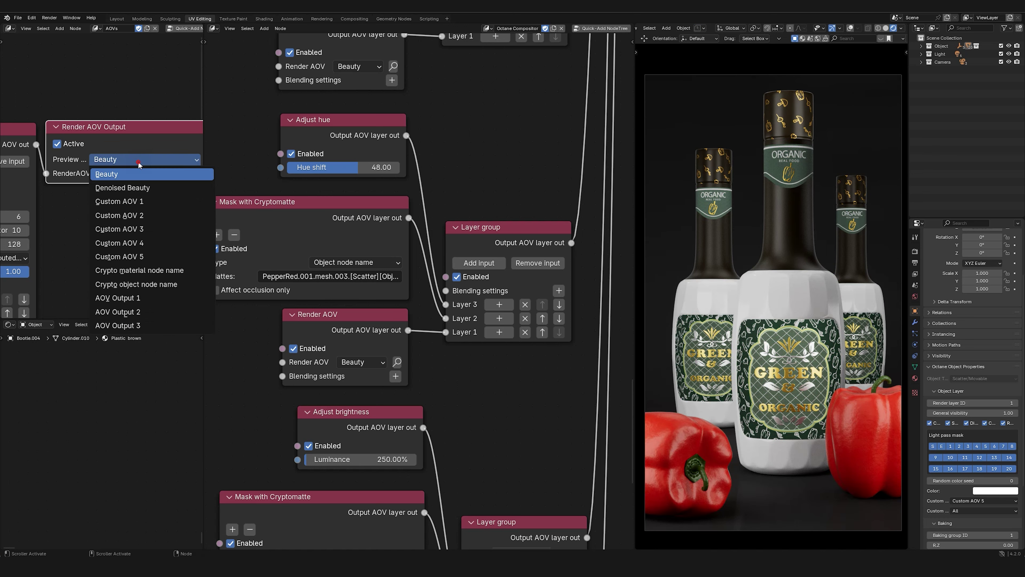
pyautogui.click(134, 299)
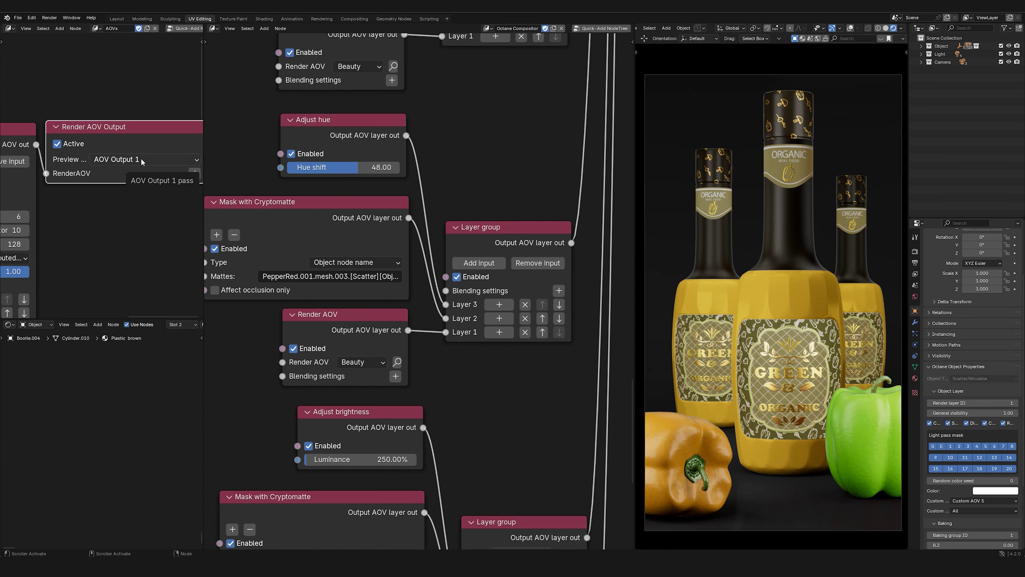
pyautogui.click(141, 158)
pyautogui.click(141, 311)
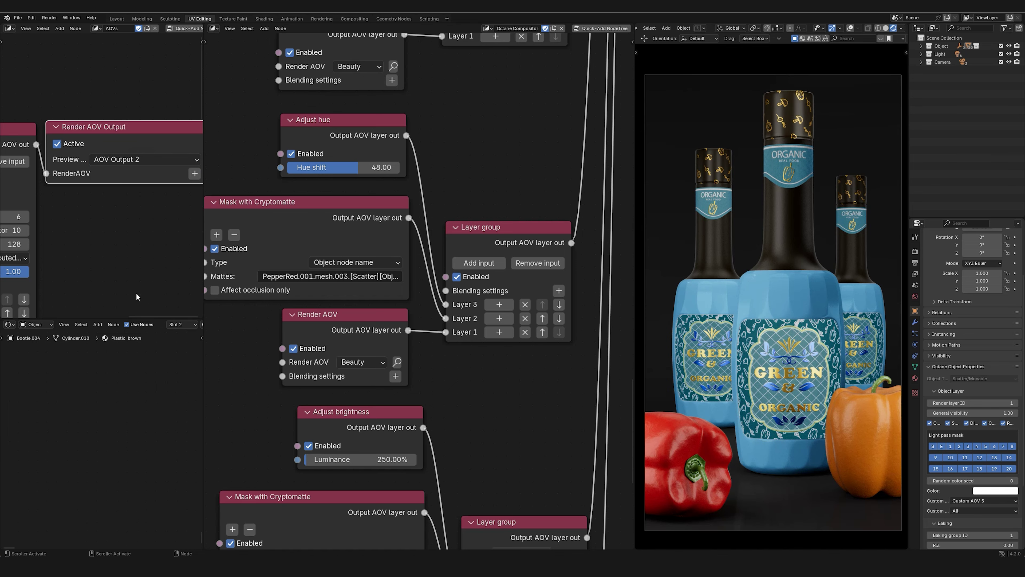
pyautogui.click(133, 159)
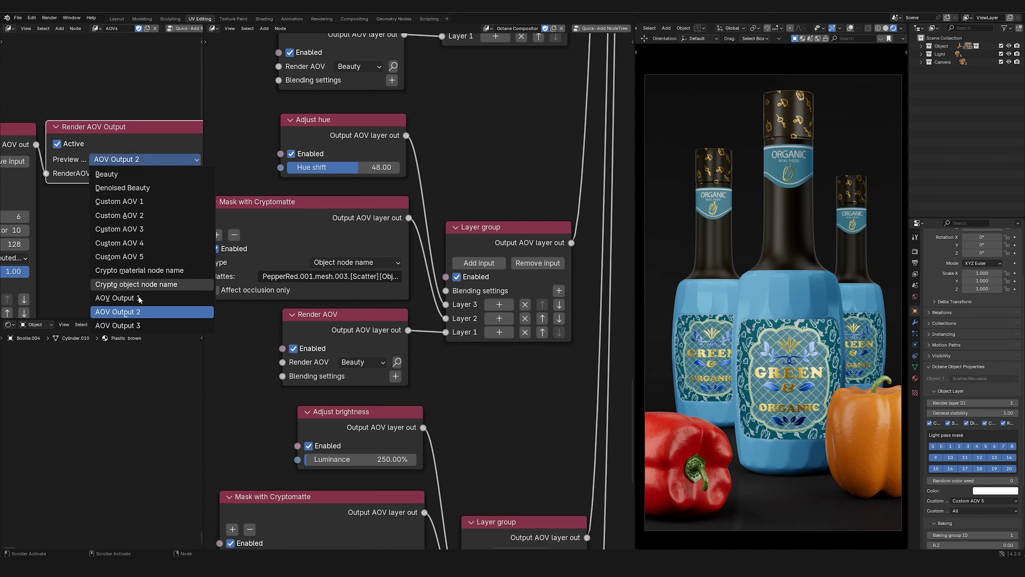
pyautogui.click(144, 325)
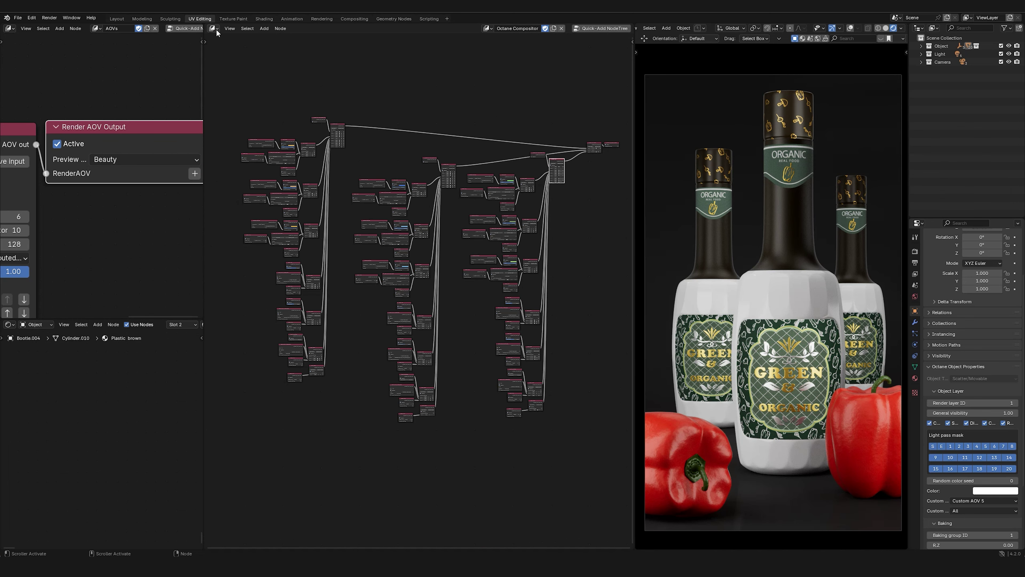
# Step: Switch the Octane Composite area to the Image Editor showing the Render Result, and the render AOV area to the Compositor
pyautogui.click(214, 28)
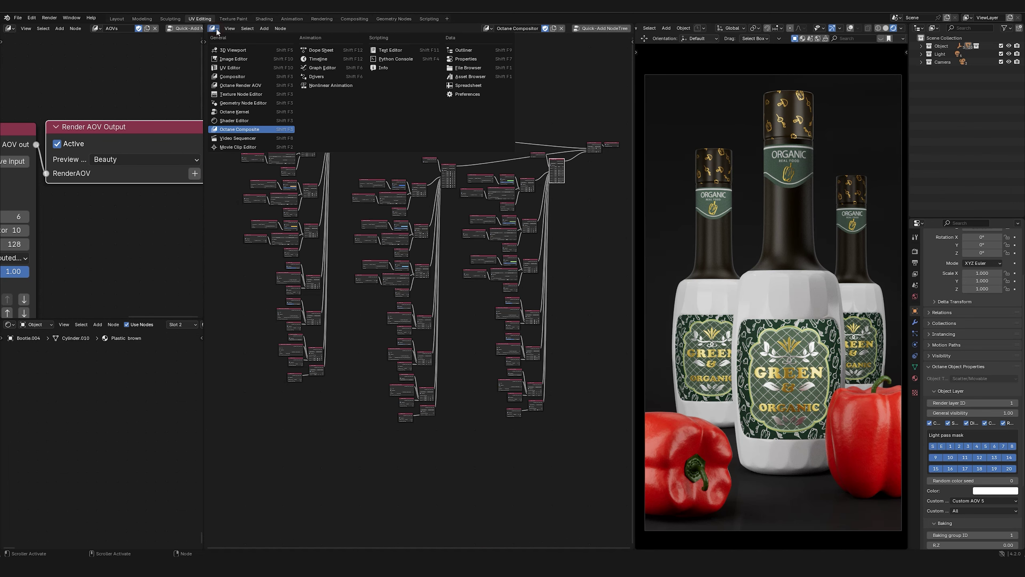
pyautogui.click(234, 58)
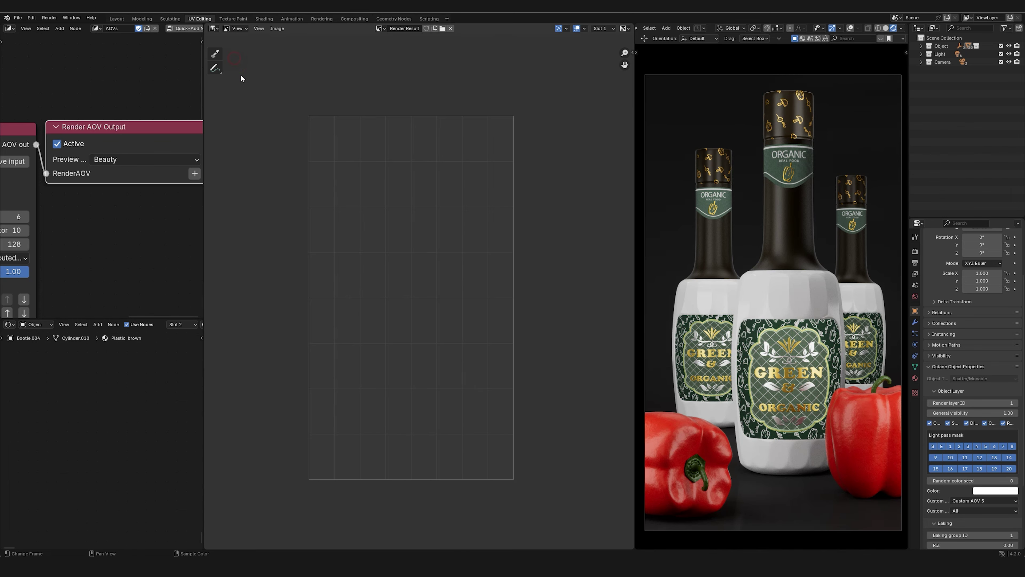
pyautogui.click(379, 28)
pyautogui.click(9, 28)
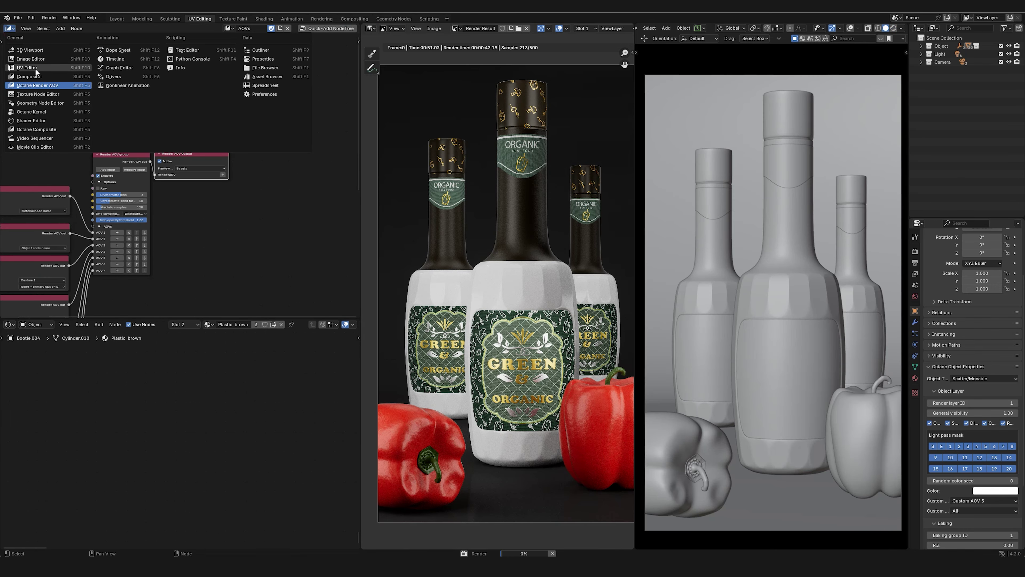
pyautogui.click(29, 76)
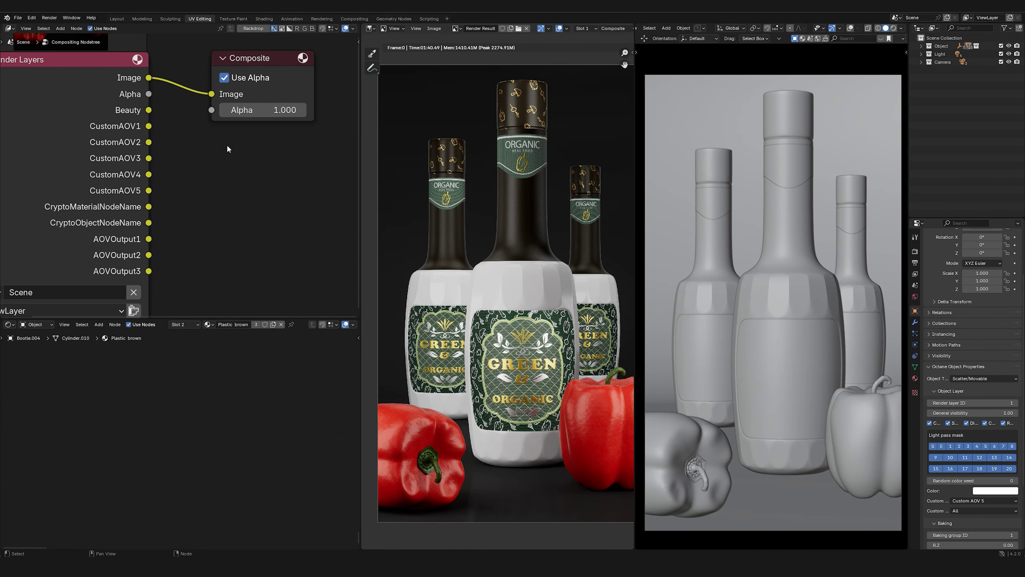
# Step: Connect AOVOutput1, AOVOutput2 and finally AOVOutput3 of the Render Layers node to the Composite node's Image input
pyautogui.moveTo(227, 146); pyautogui.dragTo(225, 128, button='middle')
pyautogui.scroll(-1, 218, 130)
pyautogui.moveTo(151, 215); pyautogui.dragTo(210, 80)
pyautogui.moveTo(151, 229); pyautogui.dragTo(210, 80)
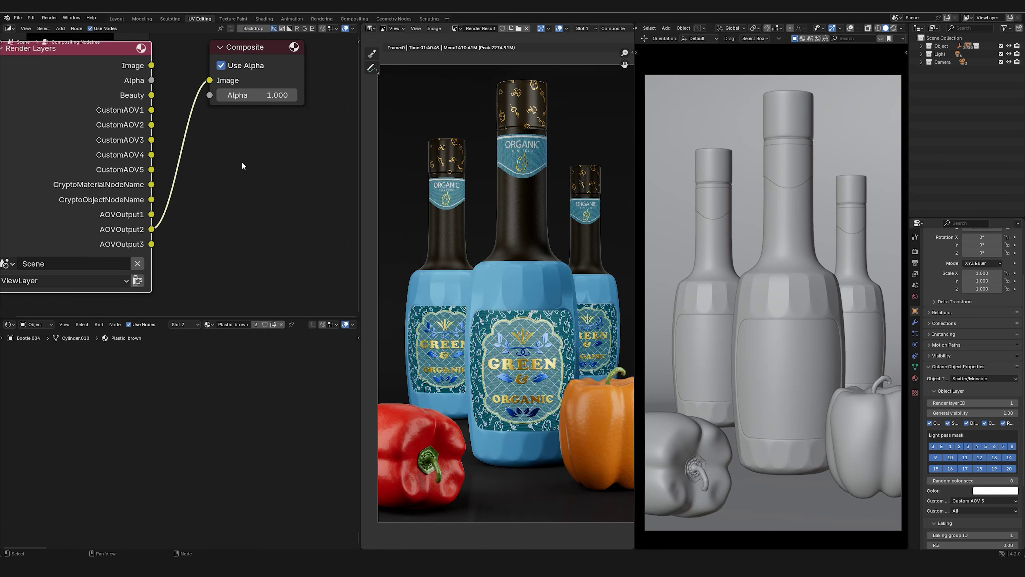
pyautogui.moveTo(238, 121); pyautogui.dragTo(214, 88)
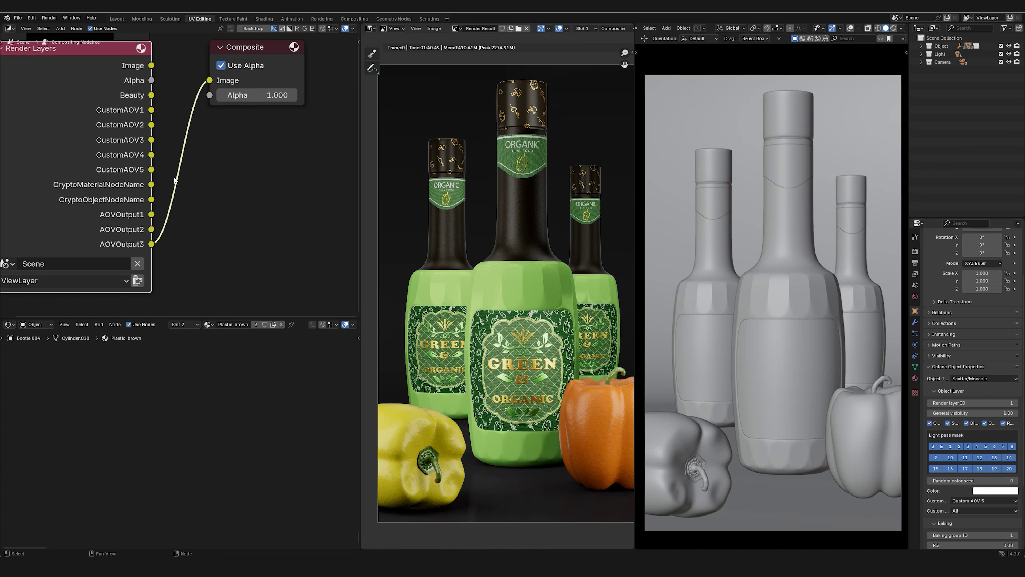
# Step: Move the Composite node farther from the Render Layers node and enlarge the Compositor area for more working room
pyautogui.moveTo(207, 81); pyautogui.dragTo(302, 134)
pyautogui.scroll(-3, 209, 81)
pyautogui.moveTo(164, 223); pyautogui.dragTo(305, 178)
pyautogui.moveTo(634, 259); pyautogui.dragTo(804, 263)
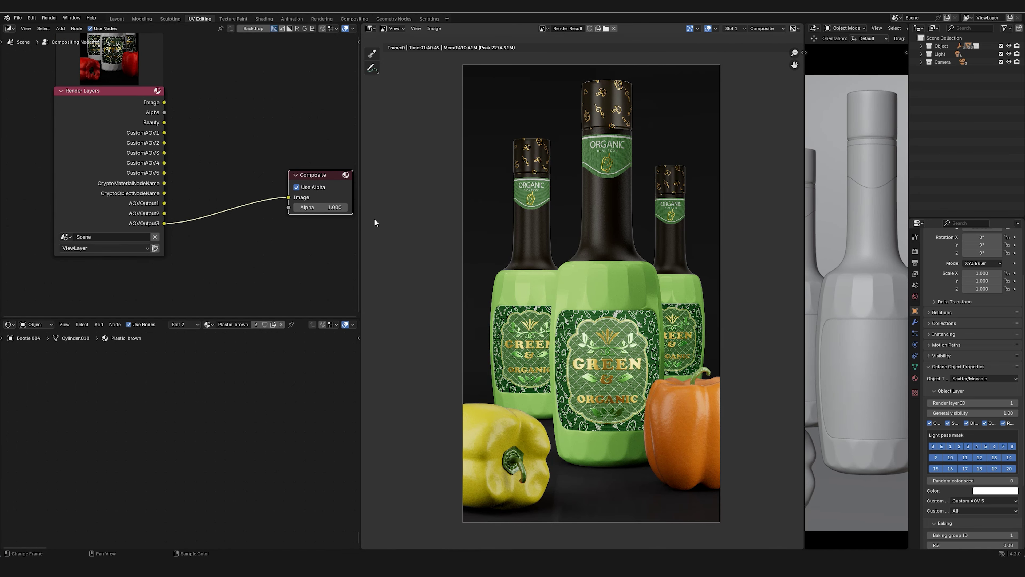
pyautogui.moveTo(361, 220); pyautogui.dragTo(569, 221)
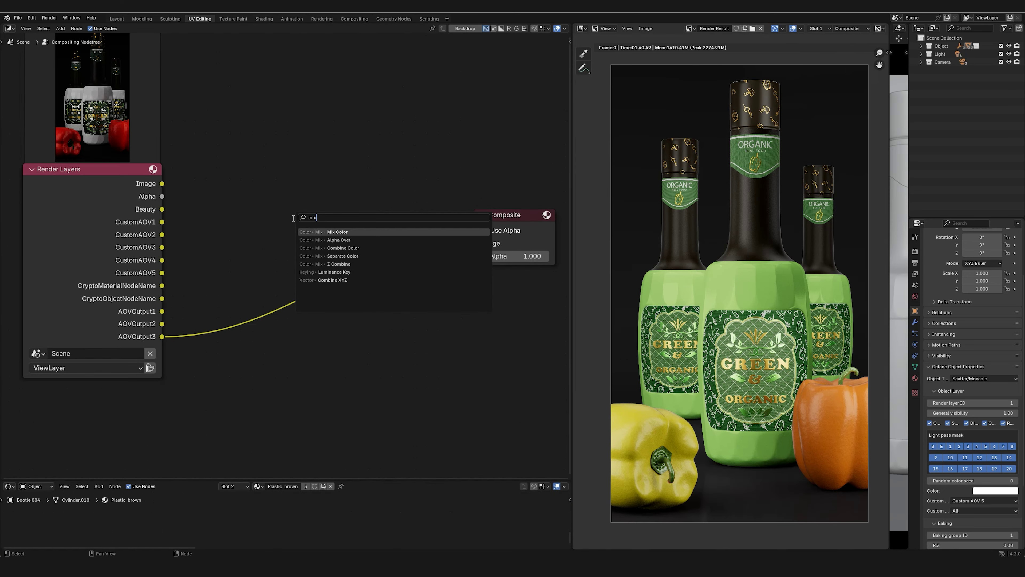
# Step: Insert a Mix Color node before Composite, feeding AOVOutput2 and AOVOutput3 into its images and CustomAOV5 into its factor
pyautogui.press('Return')
pyautogui.moveTo(290, 335); pyautogui.dragTo(291, 347)
pyautogui.moveTo(162, 324); pyautogui.dragTo(291, 335)
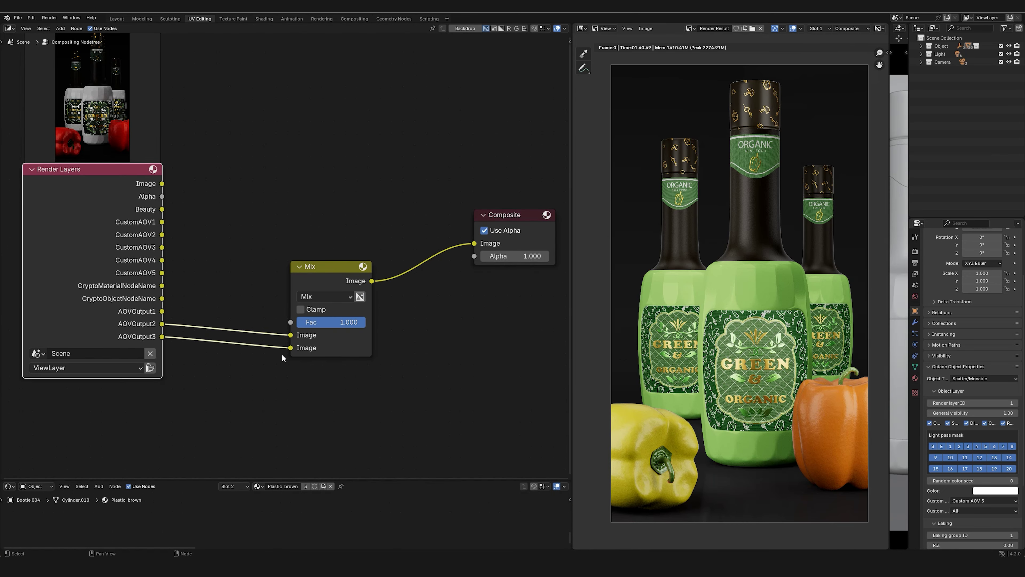
pyautogui.moveTo(223, 270); pyautogui.dragTo(290, 322)
# Step: Duplicate the Mix node before Composite, mixing the first Mix result with AOVOutput1 and using CustomAOV4 as the factor
pyautogui.moveTo(319, 266); pyautogui.dragTo(261, 260)
pyautogui.hotkey('shift', 'd')
pyautogui.click(388, 218)
pyautogui.moveTo(360, 286)
pyautogui.mouseDown()
pyautogui.moveTo(360, 299)
pyautogui.moveTo(360, 286)
pyautogui.mouseUp()
pyautogui.moveTo(161, 260); pyautogui.dragTo(360, 299)
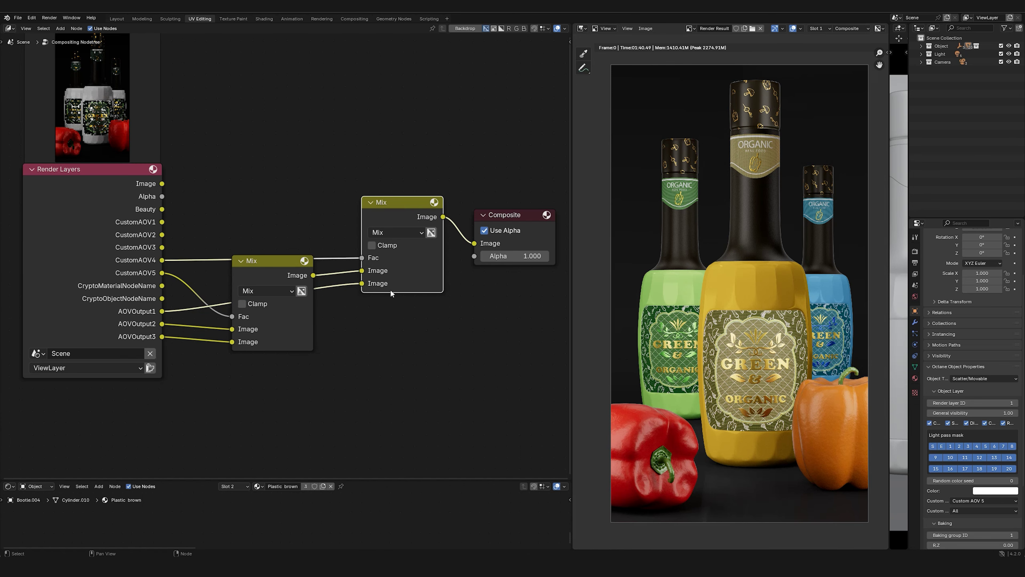
# Step: Move the Composite node farther out and insert a Denoise node between the second Mix node and it
pyautogui.moveTo(389, 289); pyautogui.dragTo(344, 294, button='middle')
pyautogui.scroll(-1, 345, 294)
pyautogui.moveTo(450, 219); pyautogui.dragTo(518, 192)
pyautogui.click(518, 191)
pyautogui.scroll(-1, 392, 230)
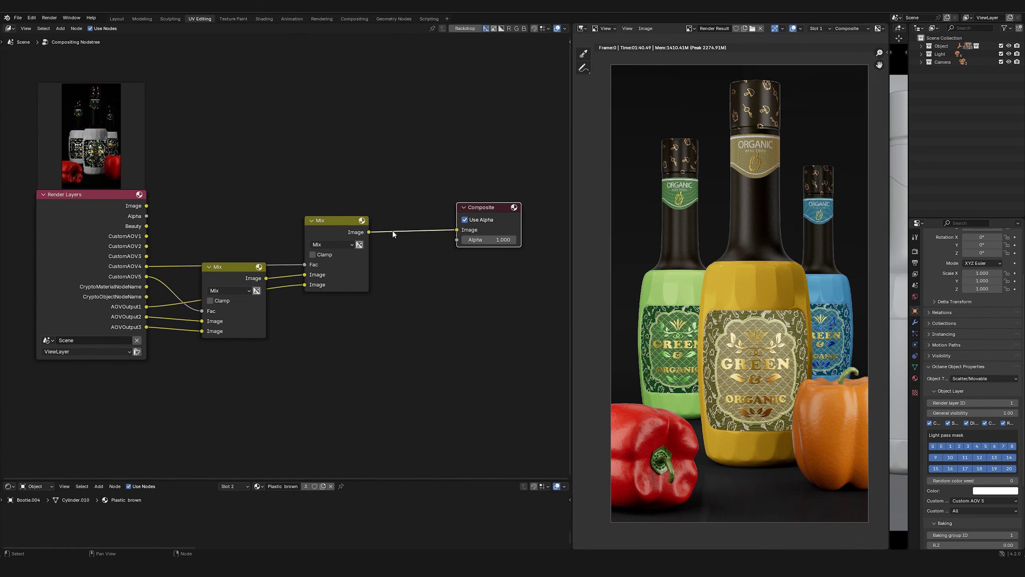
pyautogui.hotkey('shift', 'a')
pyautogui.write('den')
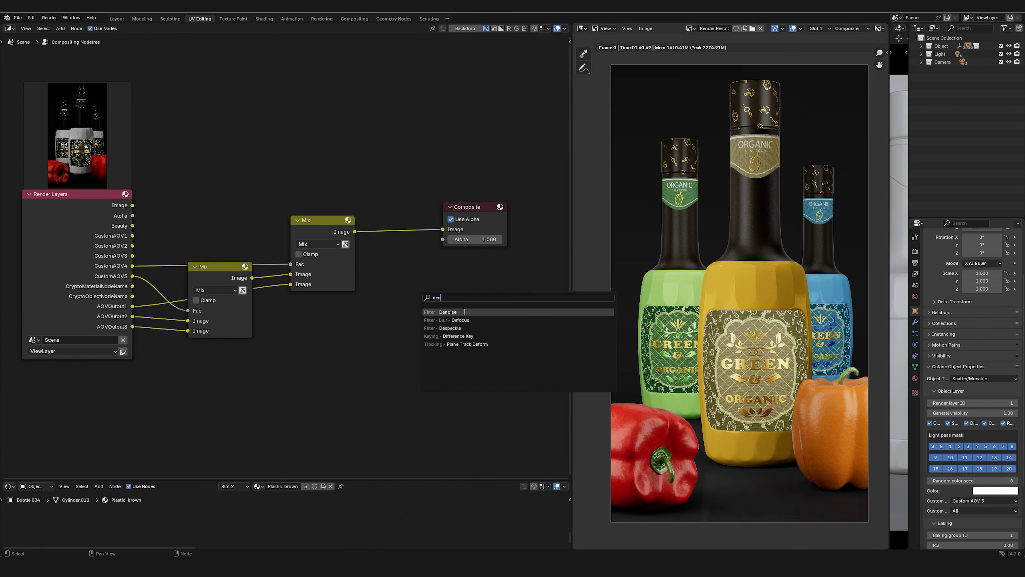
pyautogui.press('Return')
pyautogui.click(373, 210)
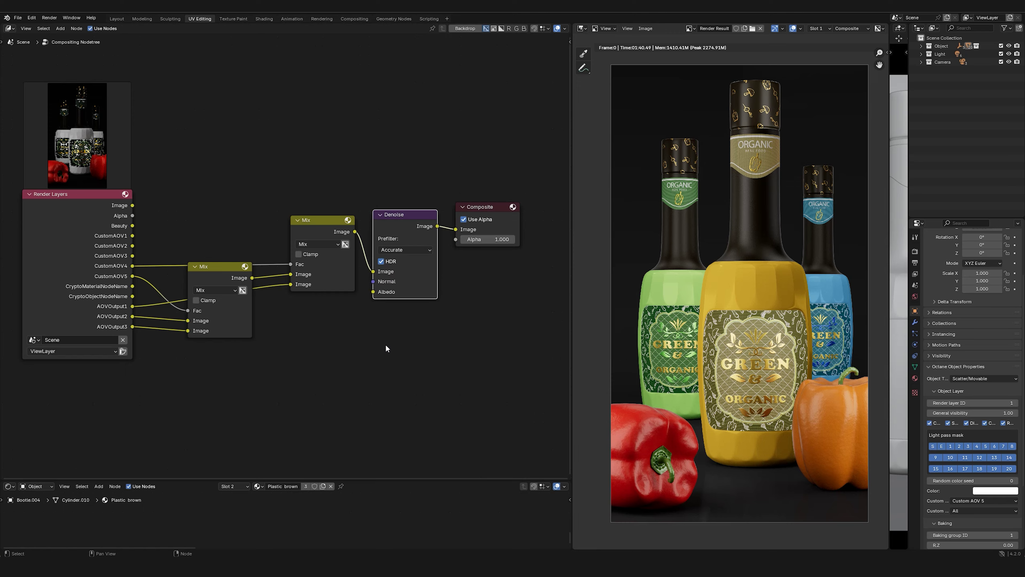